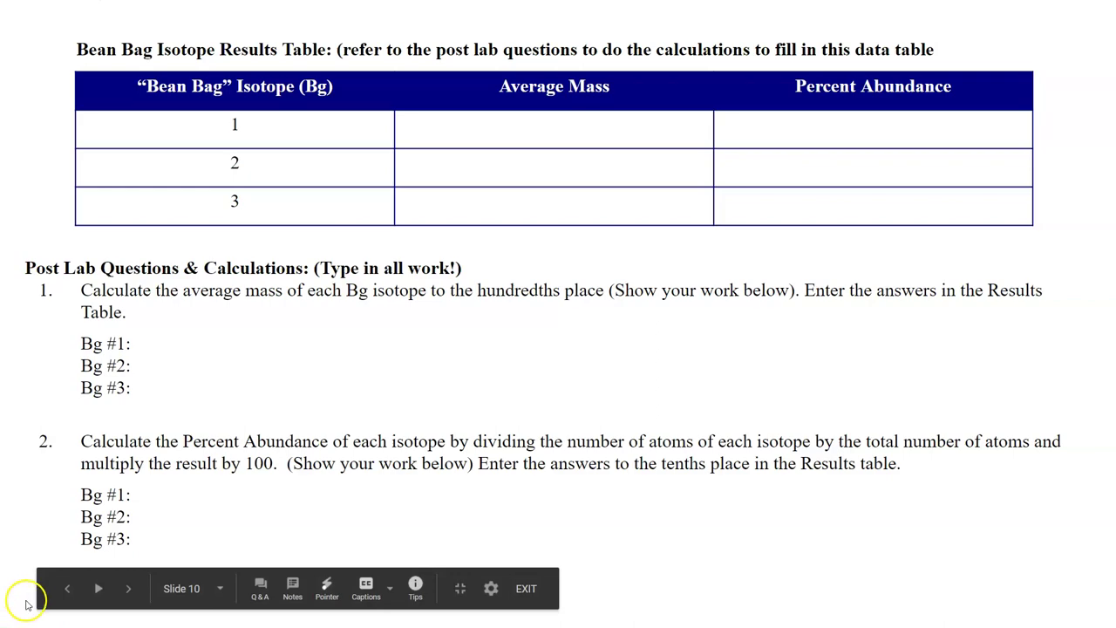
Step: Exit the slideshow to return to editing slide 10
{"action": "key", "text": "Escape"}
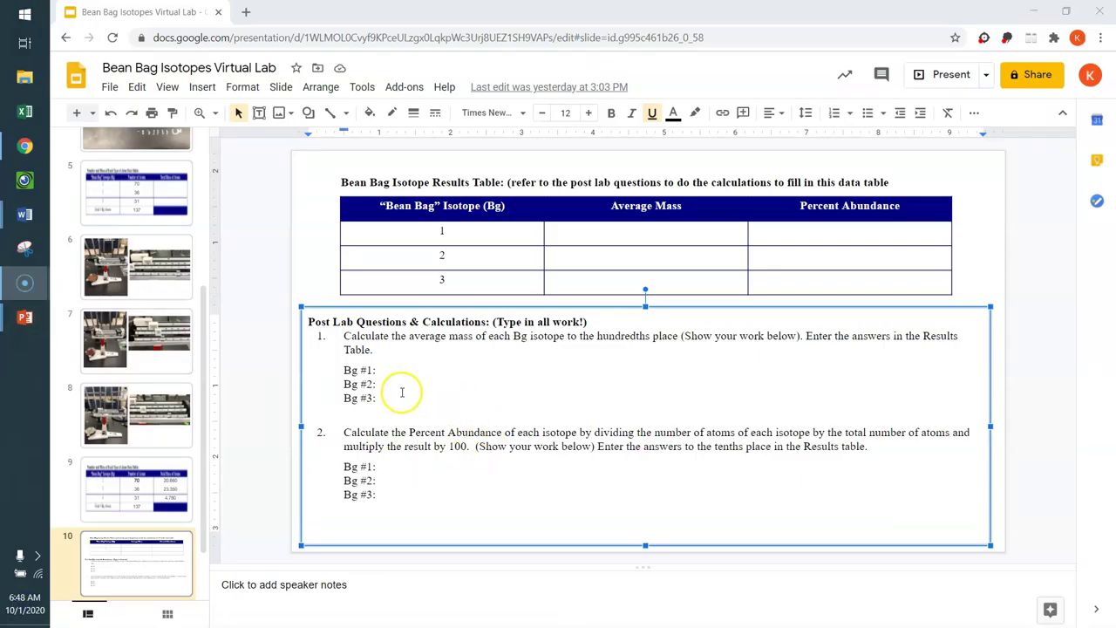
Step: Start question 1's Bg #1 answer with '20.660/70 ='
{"action": "double_click", "coordinate": [389, 366]}
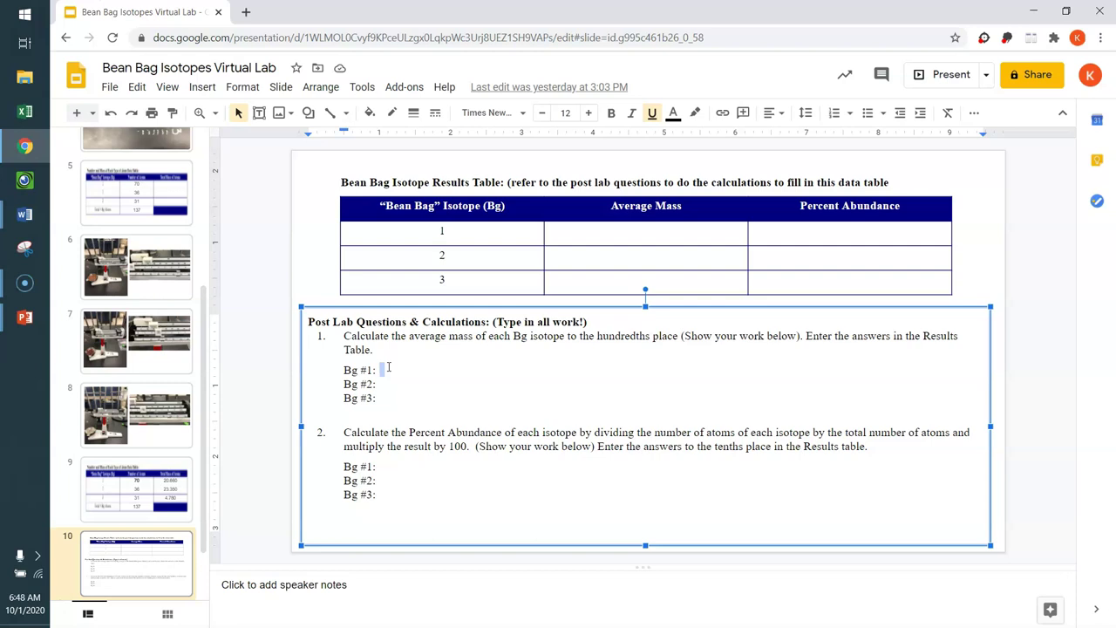
{"action": "type", "text": "20.660"}
{"action": "left_click", "coordinate": [389, 370]}
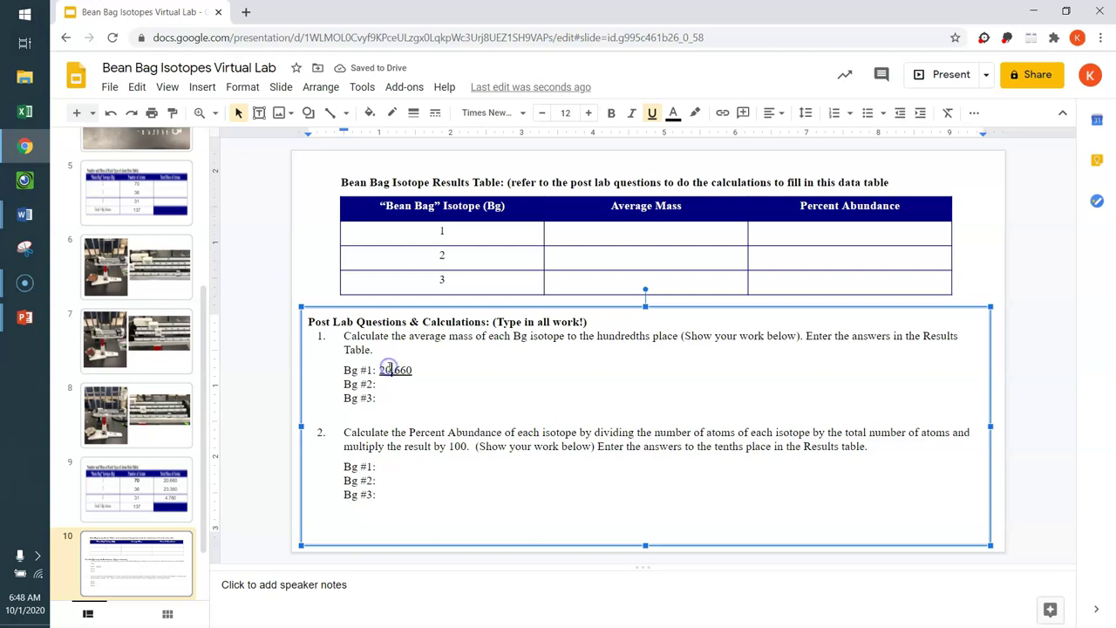
{"action": "triple_click", "coordinate": [388, 370]}
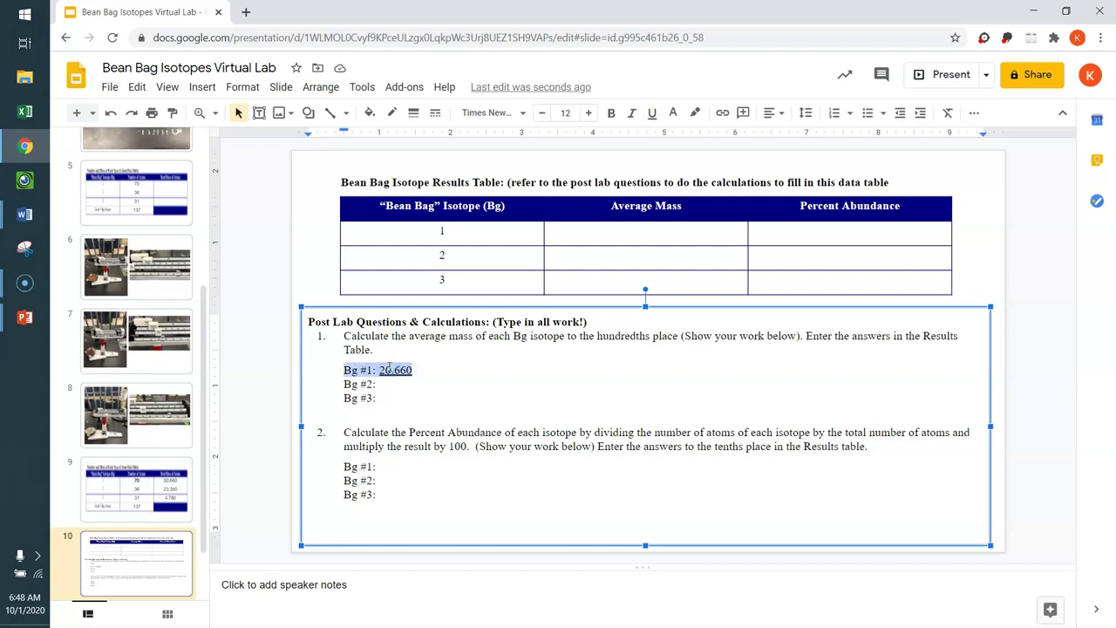
{"action": "key", "text": "ctrl+u"}
{"action": "key", "text": "ctrl+u"}
{"action": "left_click", "coordinate": [436, 368]}
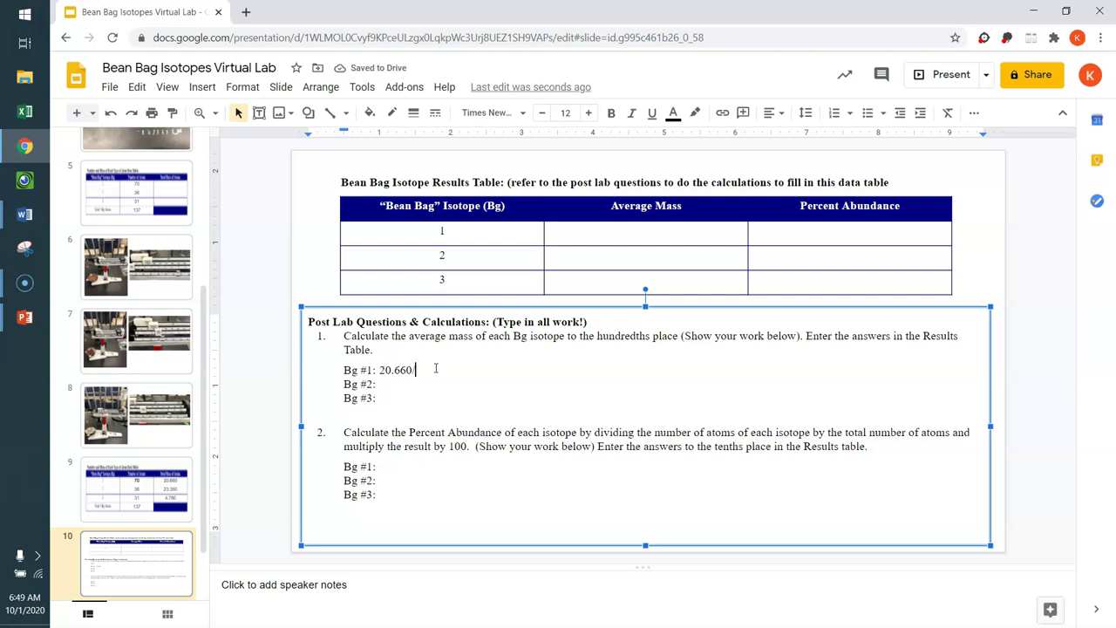
{"action": "type", "text": "70"}
{"action": "type", "text": "="}
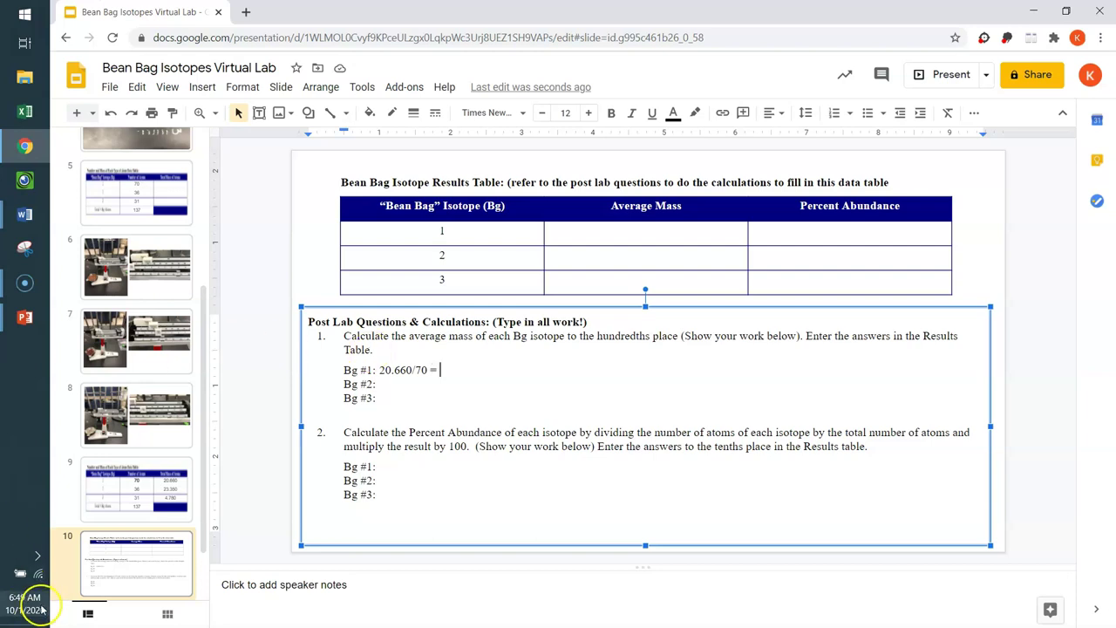
{"action": "left_click", "coordinate": [8, 602]}
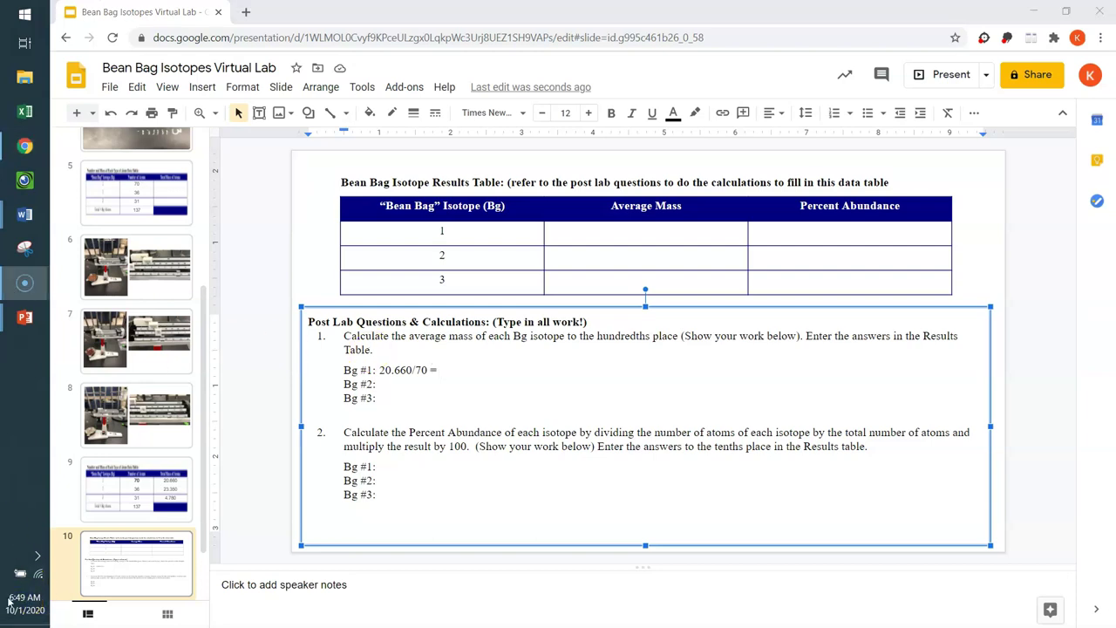
Step: Finish the Bg #1 line with '0.295 = 0.30 g', rounded to the hundredths place
{"action": "left_click", "coordinate": [453, 378]}
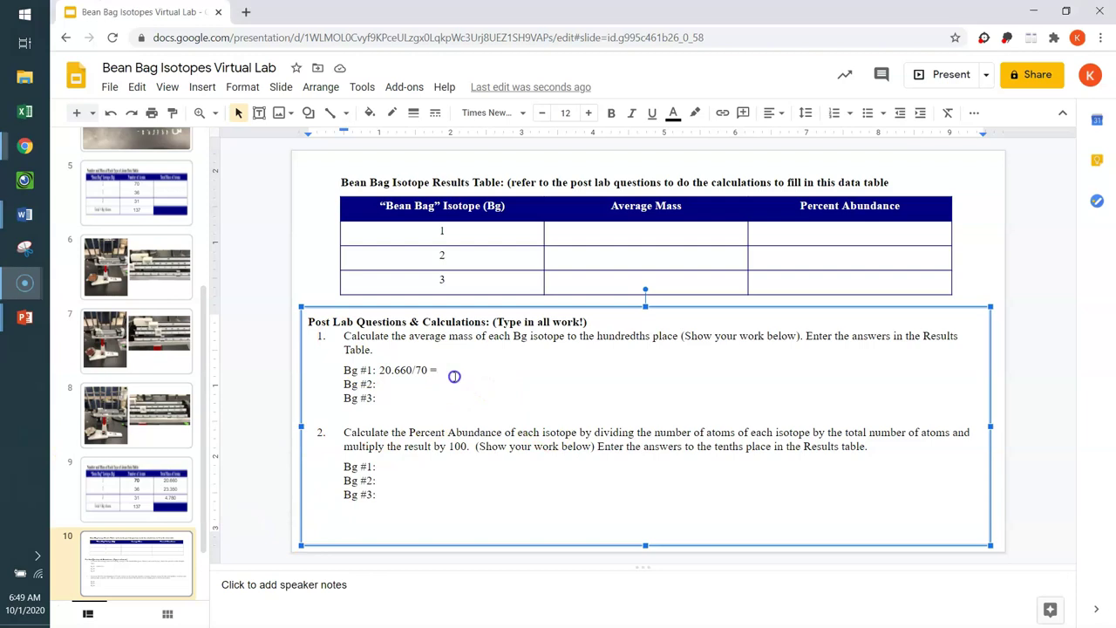
{"action": "type", "text": "0."}
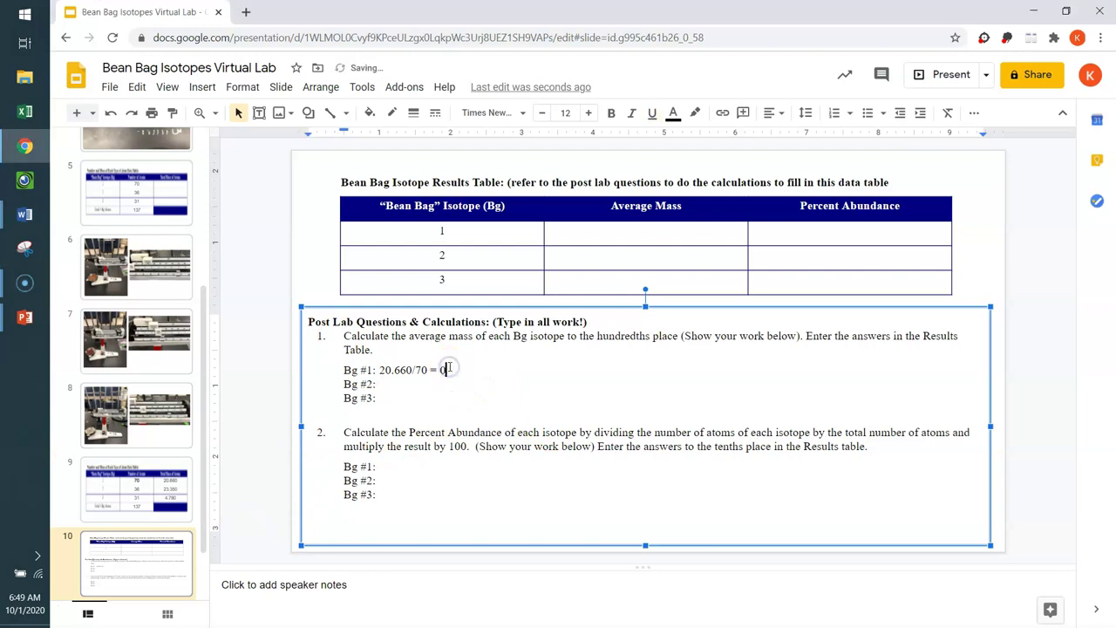
{"action": "type", "text": "295"}
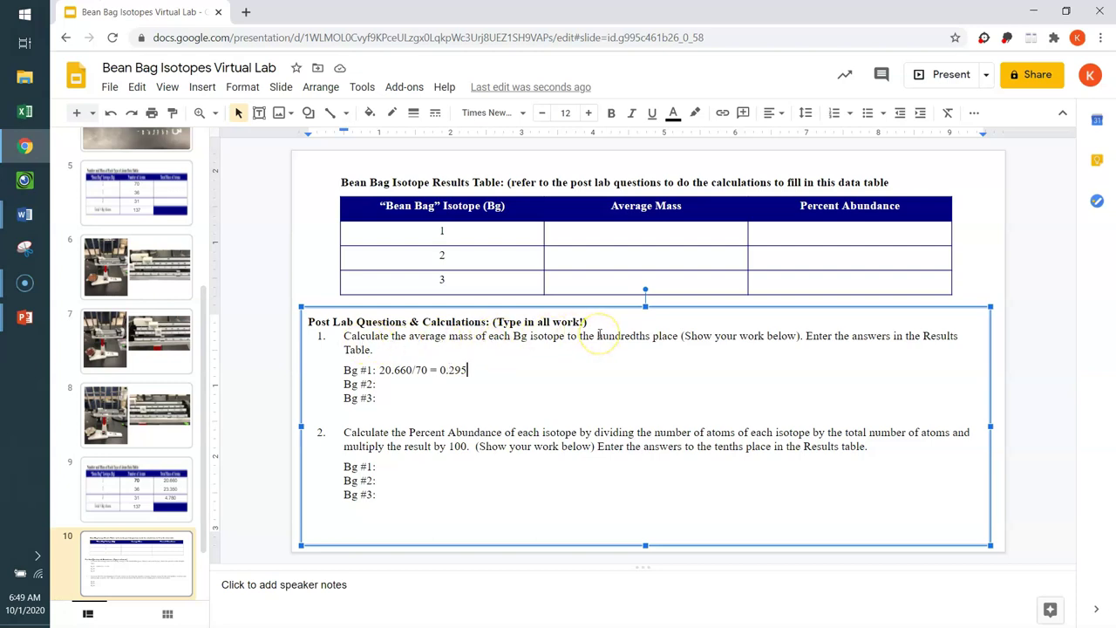
{"action": "left_click_drag", "start_coordinate": [598, 336], "coordinate": [679, 336]}
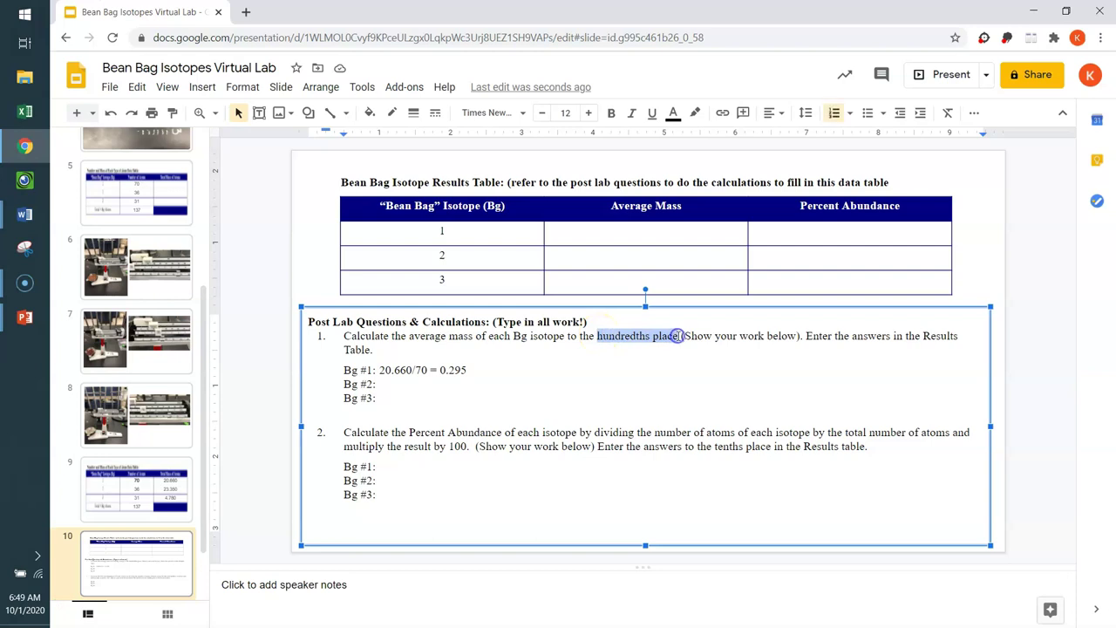
{"action": "left_click", "coordinate": [471, 370]}
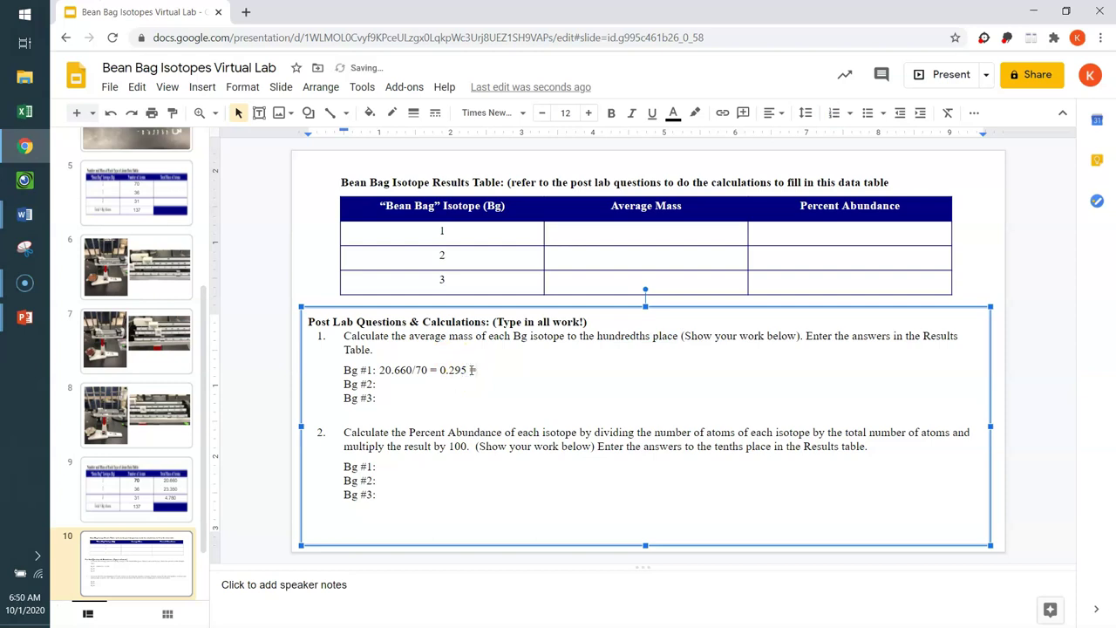
{"action": "type", "text": "= 0.3"}
{"action": "type", "text": "0.30"}
{"action": "type", "text": " g"}
{"action": "left_click", "coordinate": [390, 383]}
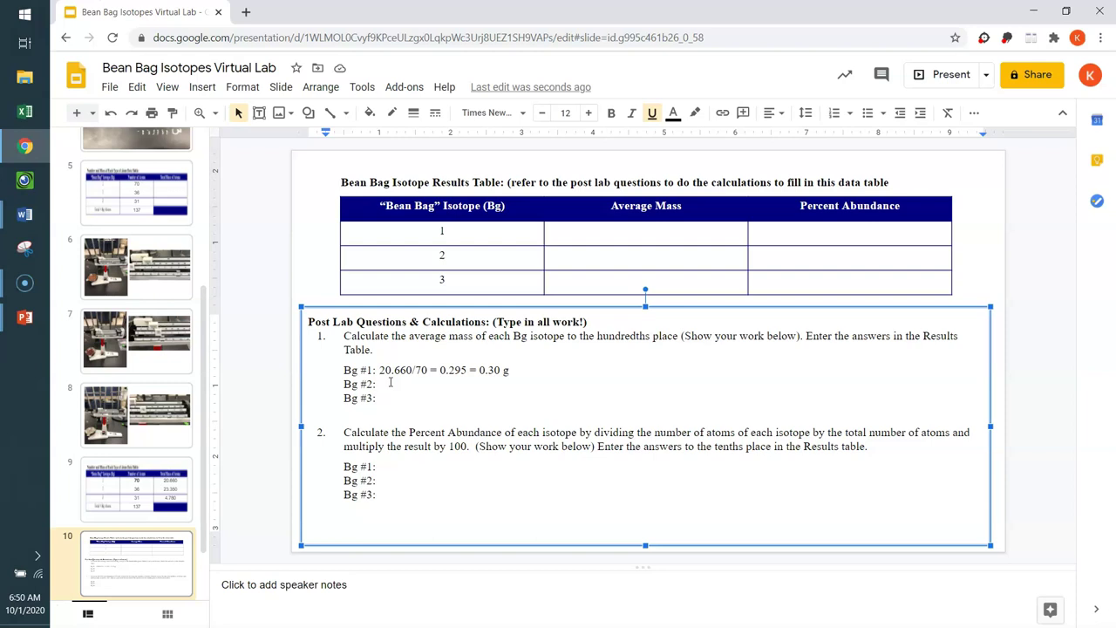
Step: Enter 0.30 as isotope 1's Average Mass in the results table
{"action": "left_click", "coordinate": [646, 232]}
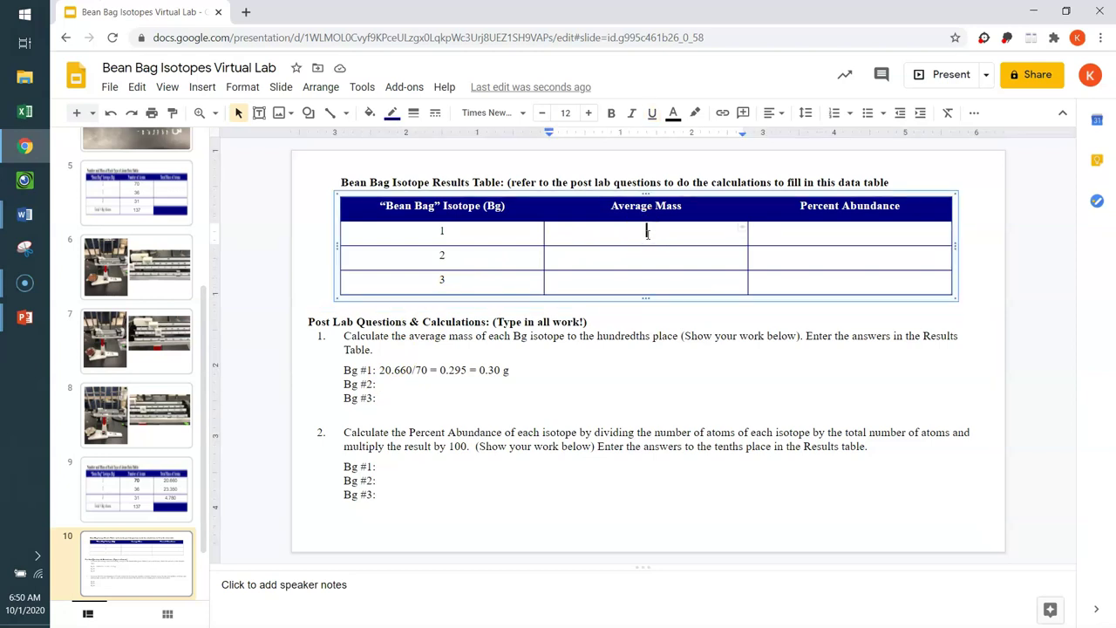
{"action": "type", "text": "0.30"}
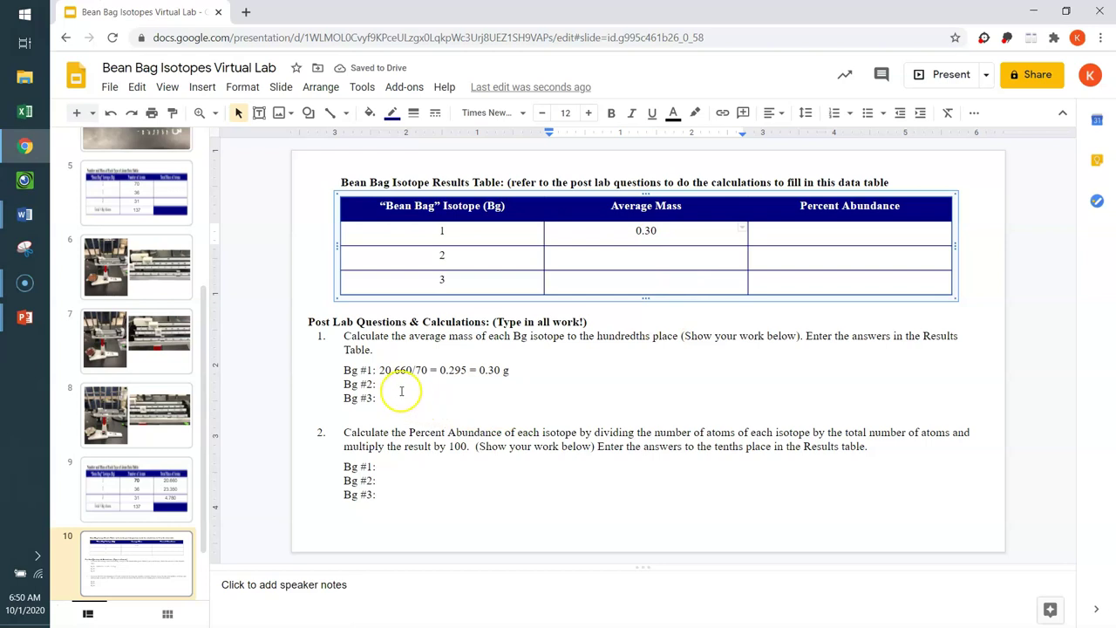
{"action": "left_click", "coordinate": [392, 465]}
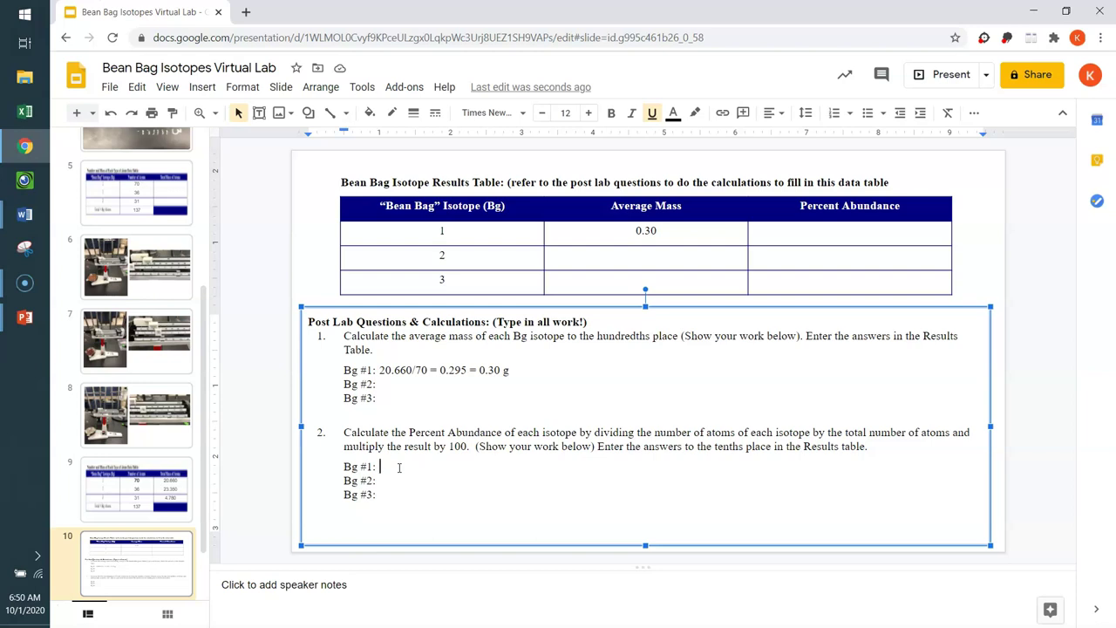
Step: Highlight 'tenths place' in question 2 before answering its Bg #1 line
{"action": "left_click", "coordinate": [398, 468]}
{"action": "left_click", "coordinate": [715, 448]}
{"action": "left_click_drag", "start_coordinate": [714, 448], "coordinate": [770, 452]}
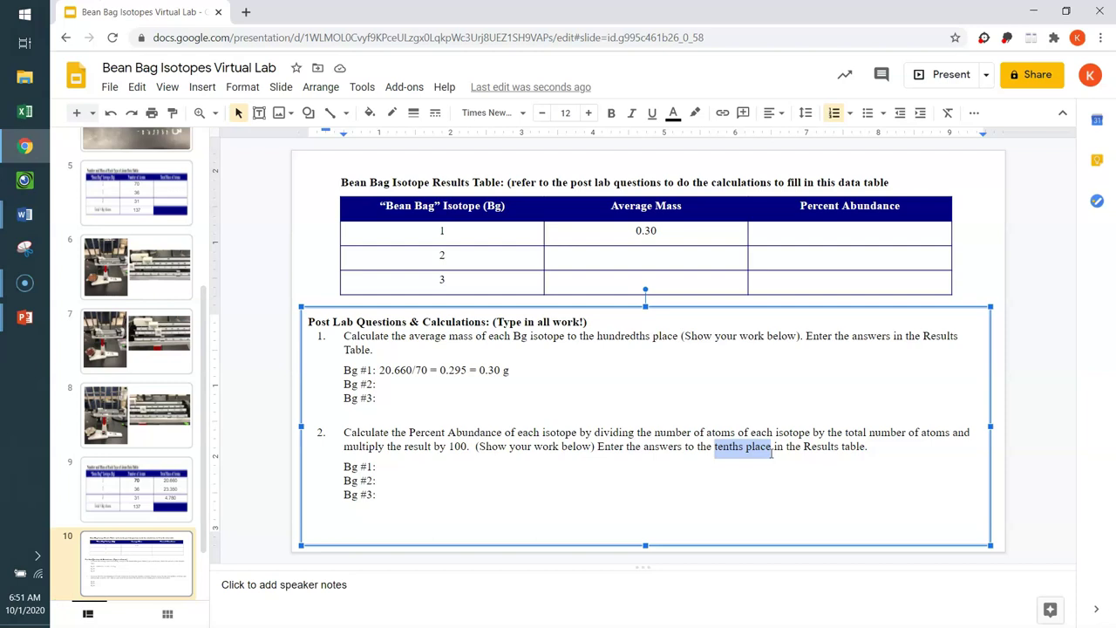
{"action": "left_click", "coordinate": [387, 466]}
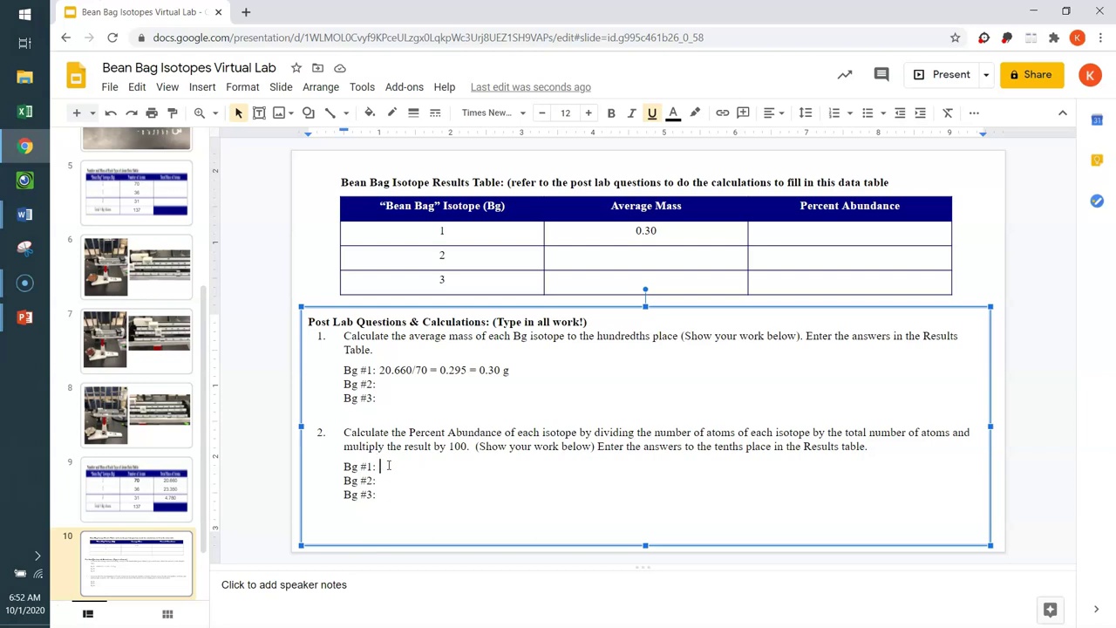
Step: Type '70/137 = 0.510 x 100 = 51.0%' on question 2's Bg #1 line
{"action": "type", "text": "70"}
{"action": "key", "text": "BackSpace"}
{"action": "key", "text": "BackSpace"}
{"action": "type", "text": "7"}
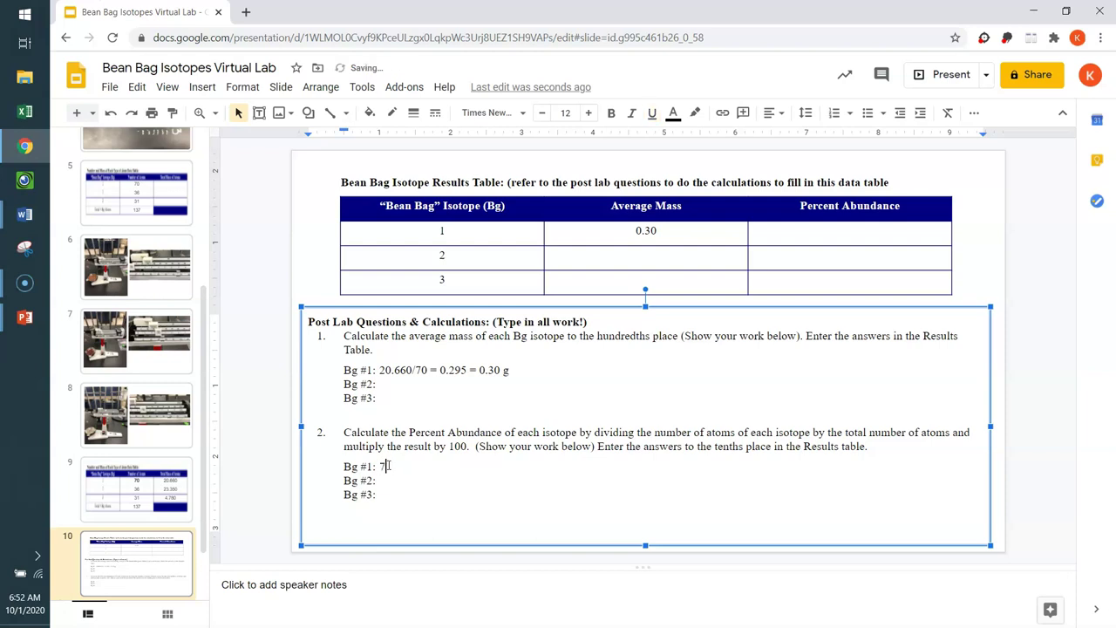
{"action": "type", "text": "0/"}
{"action": "type", "text": "137 = 0.510"}
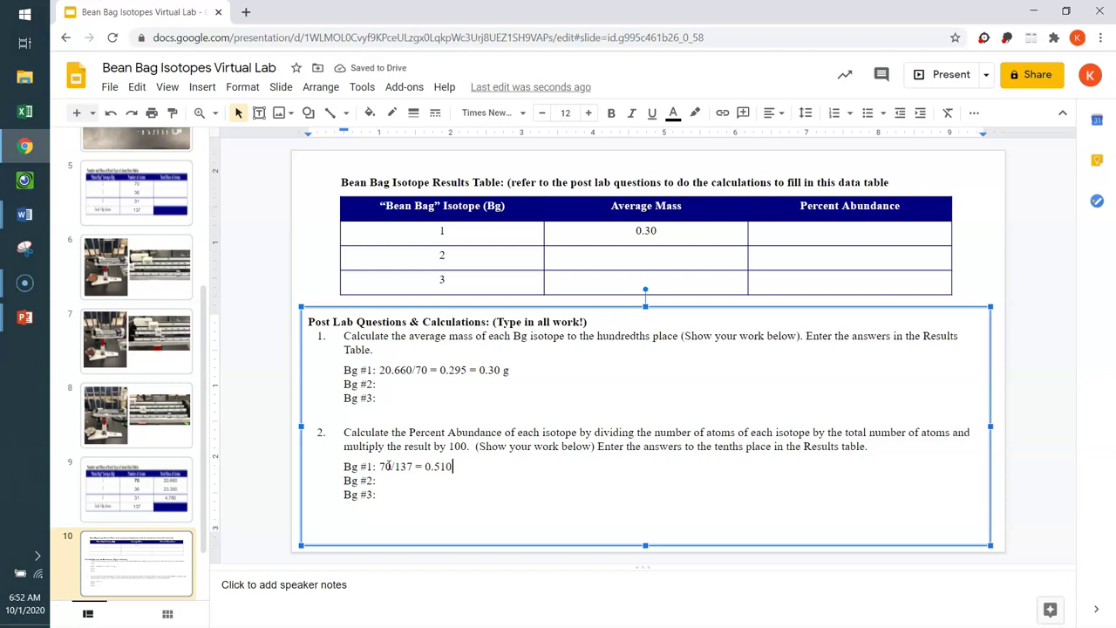
{"action": "type", "text": " x 100="}
{"action": "key", "text": "BackSpace"}
{"action": "type", "text": "="}
{"action": "type", "text": "51.0%"}
{"action": "left_click", "coordinate": [385, 482]}
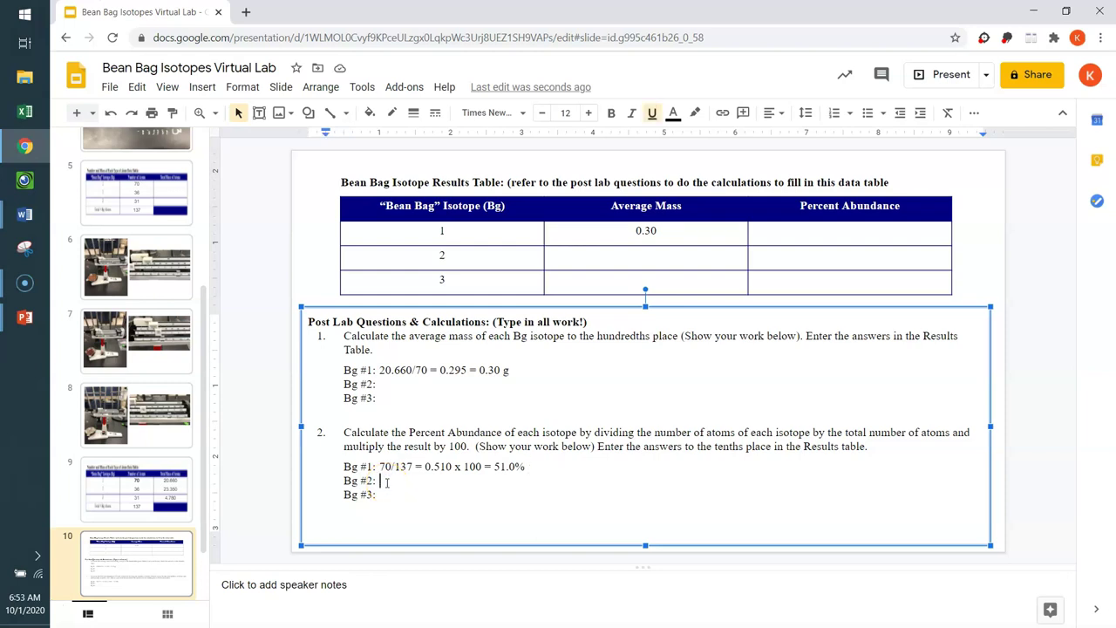
{"action": "key", "text": "Down"}
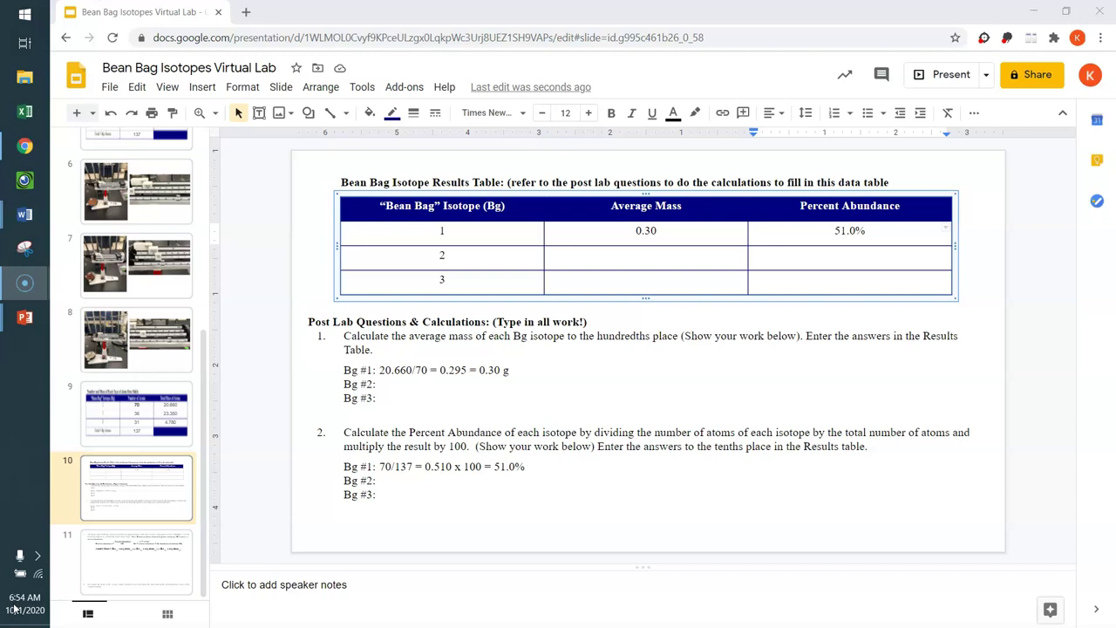
Step: Switch to slide 11 with the atomic mass equation
{"action": "left_click", "coordinate": [163, 561]}
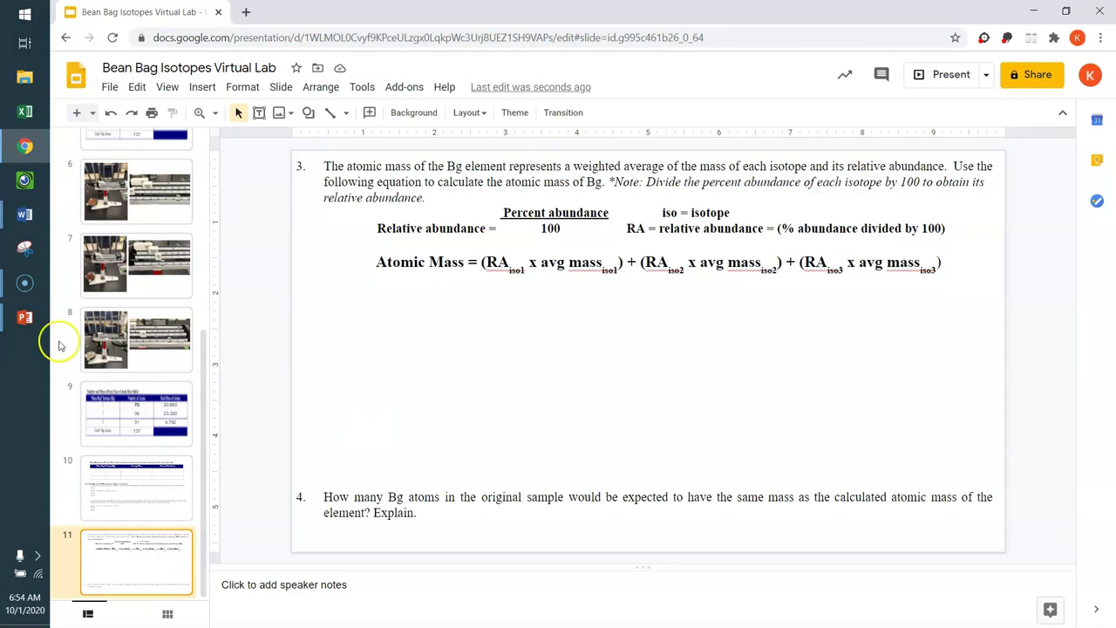
{"action": "left_click", "coordinate": [360, 264]}
{"action": "type", "text": "Average"}
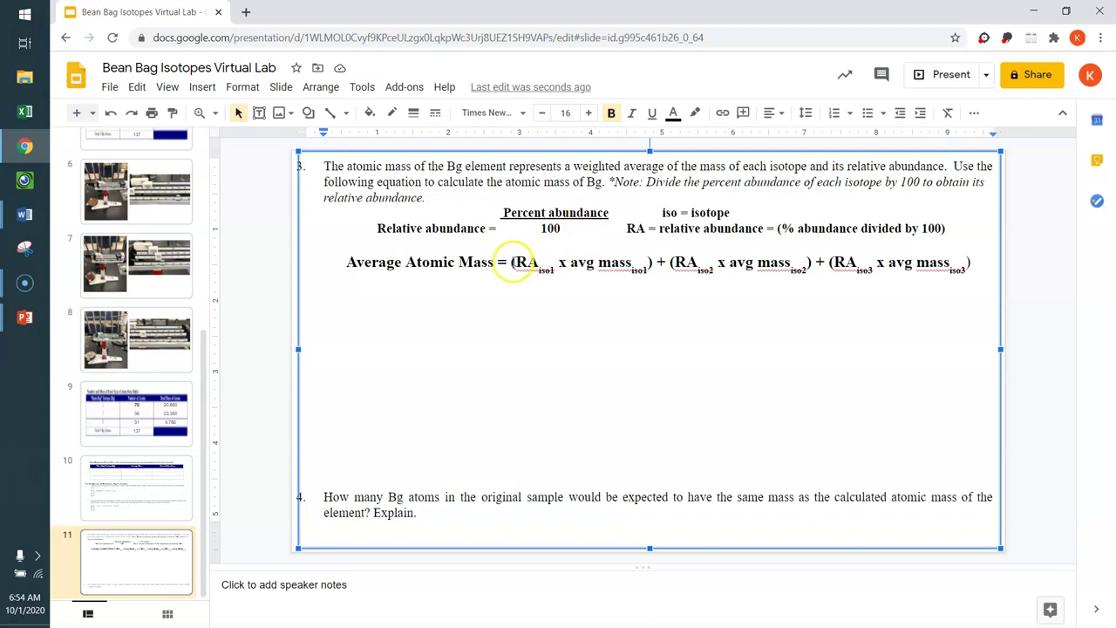
{"action": "left_click", "coordinate": [526, 263]}
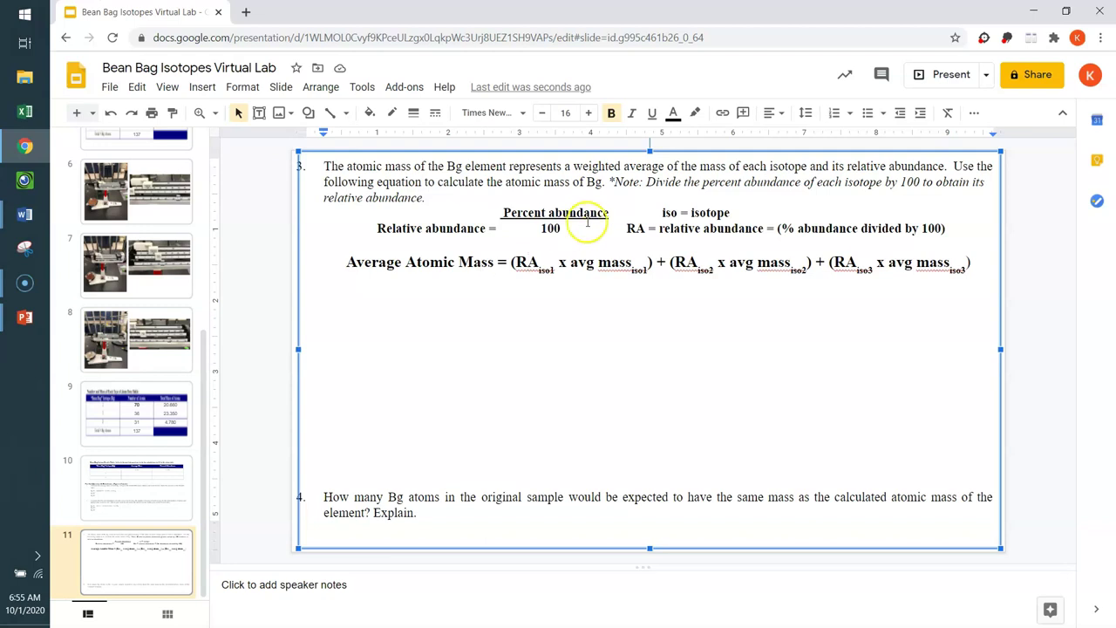
{"action": "left_click_drag", "start_coordinate": [511, 263], "coordinate": [650, 269]}
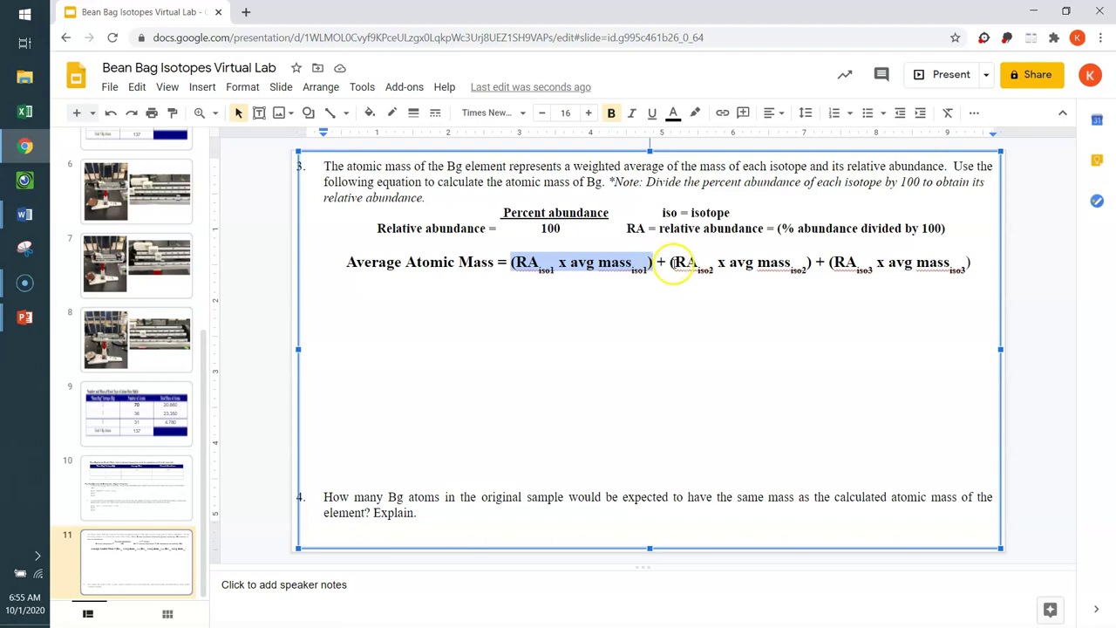
{"action": "left_click_drag", "start_coordinate": [669, 262], "coordinate": [798, 264]}
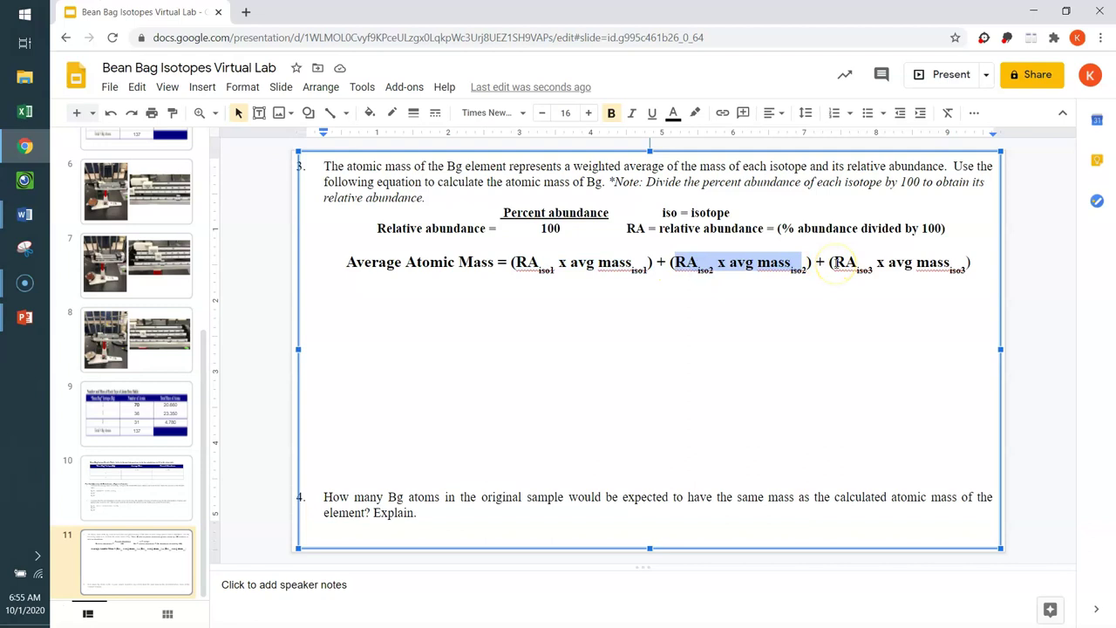
{"action": "left_click_drag", "start_coordinate": [835, 262], "coordinate": [962, 265]}
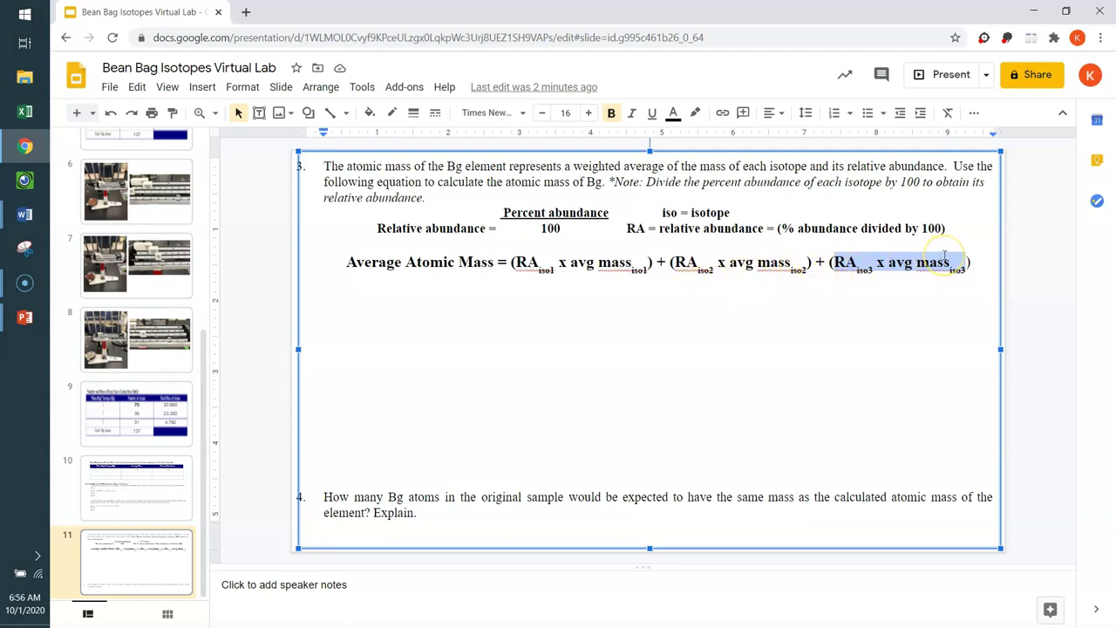
Step: Raise the font size of the empty line under the equation to 30
{"action": "left_click", "coordinate": [430, 292]}
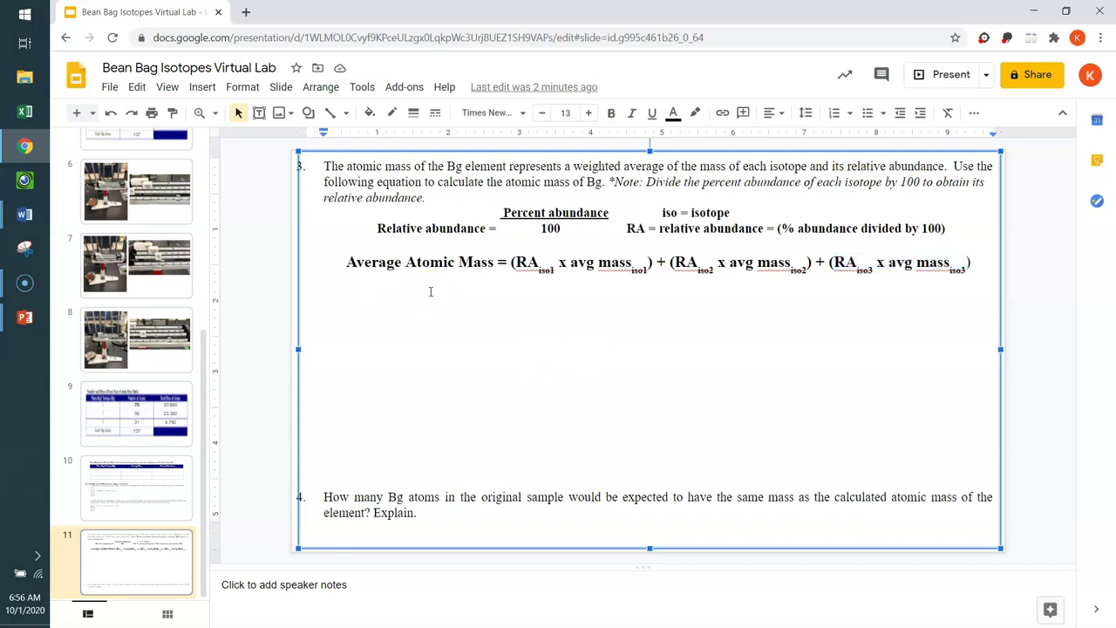
{"action": "type", "text": "("}
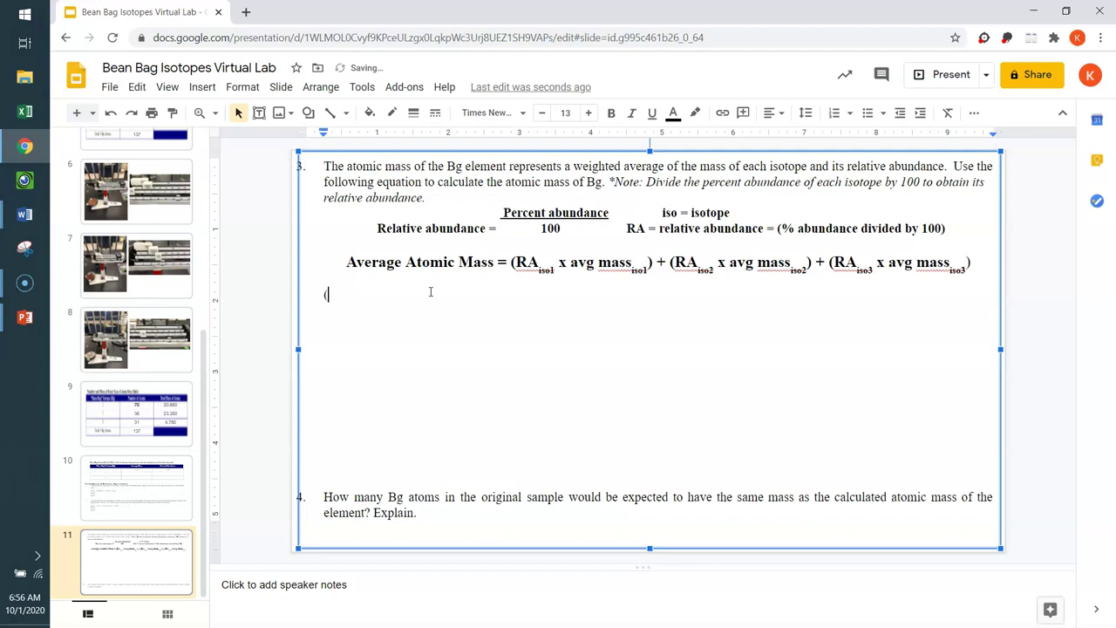
{"action": "key", "text": "BackSpace"}
{"action": "left_click", "coordinate": [593, 113]}
{"action": "left_click", "coordinate": [594, 113]}
{"action": "left_click", "coordinate": [594, 112]}
{"action": "left_click", "coordinate": [594, 112]}
{"action": "left_click", "coordinate": [594, 112]}
{"action": "left_click", "coordinate": [594, 112]}
{"action": "left_click", "coordinate": [593, 112]}
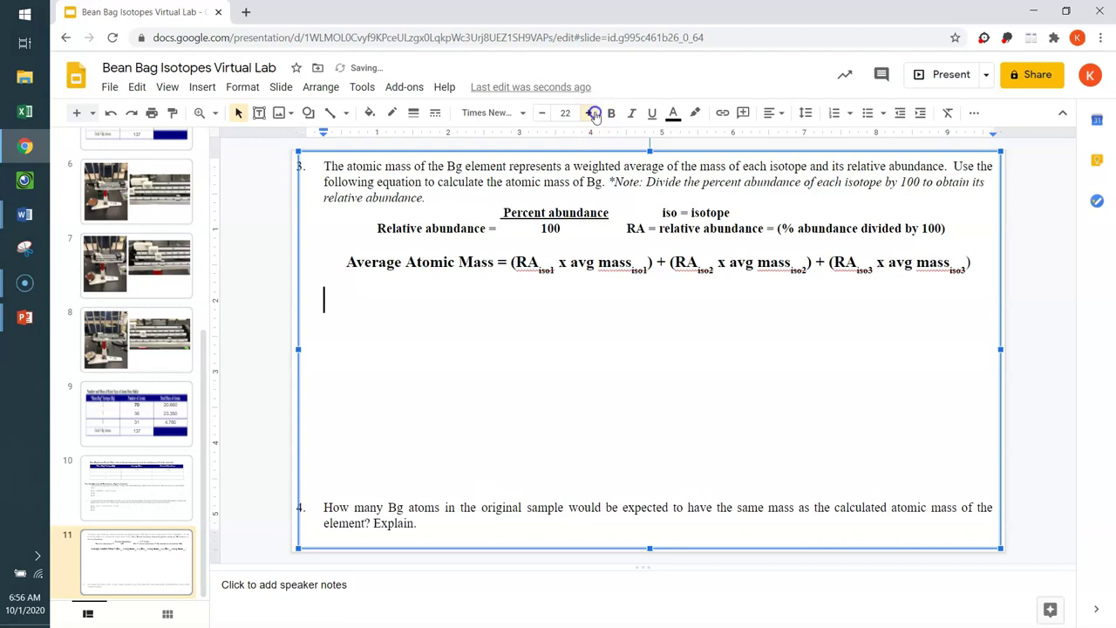
{"action": "left_click", "coordinate": [594, 113]}
{"action": "left_click", "coordinate": [593, 112]}
{"action": "left_click", "coordinate": [593, 112]}
{"action": "left_click", "coordinate": [593, 112]}
{"action": "left_click", "coordinate": [594, 112]}
{"action": "left_click", "coordinate": [594, 113]}
Step: Delete the extra blank lines and type '(' on the 30pt line
{"action": "left_click", "coordinate": [361, 387]}
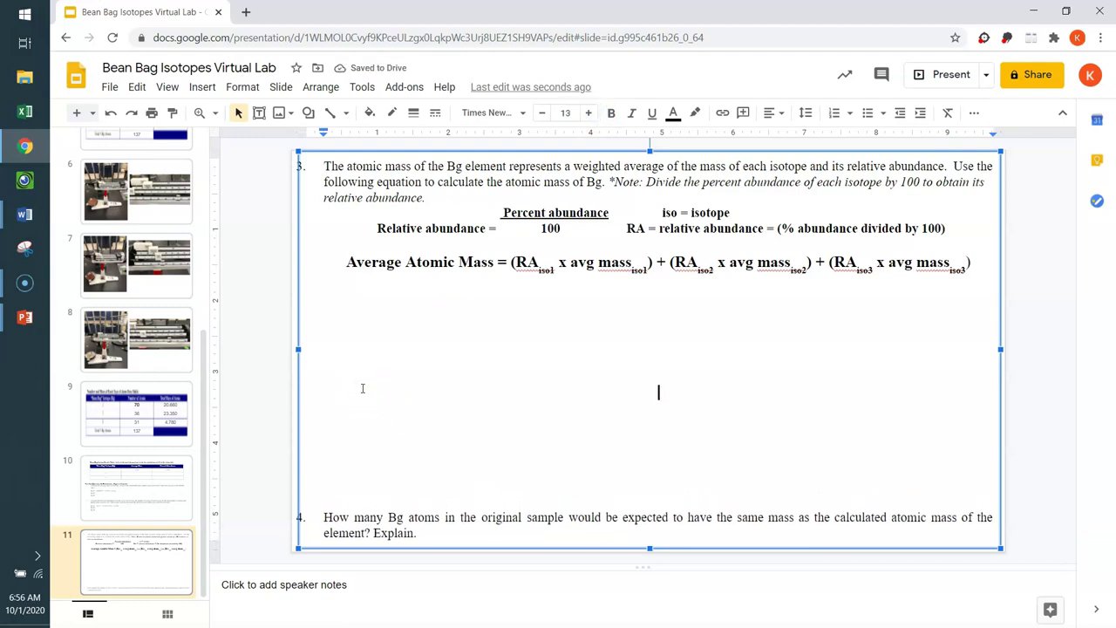
{"action": "key", "text": "Delete"}
{"action": "key", "text": "Delete"}
{"action": "left_click", "coordinate": [334, 323]}
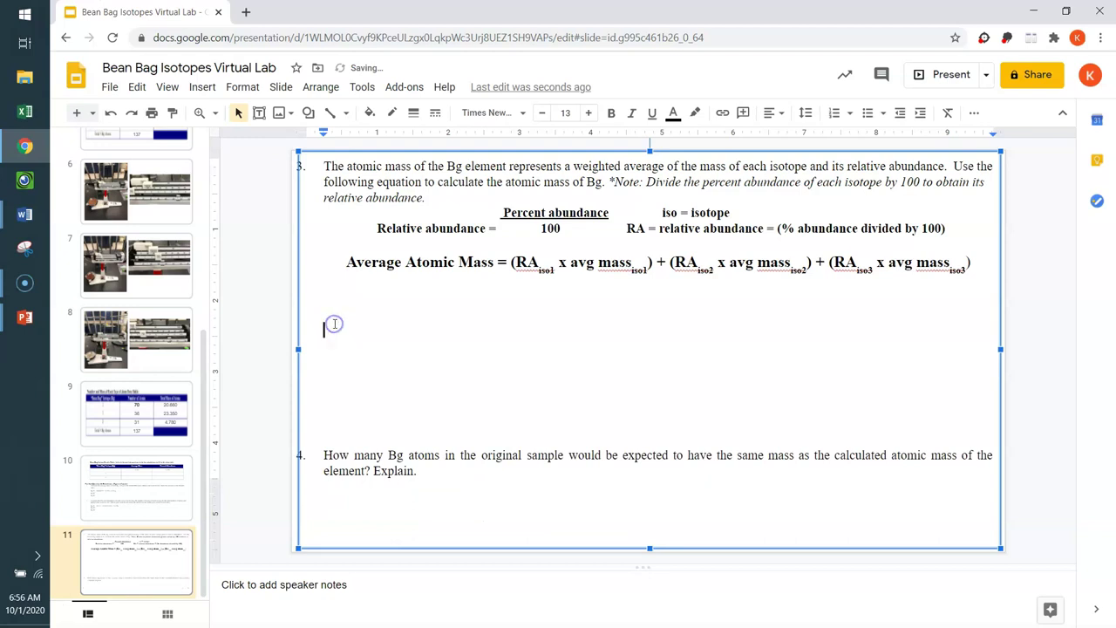
{"action": "left_click", "coordinate": [334, 306]}
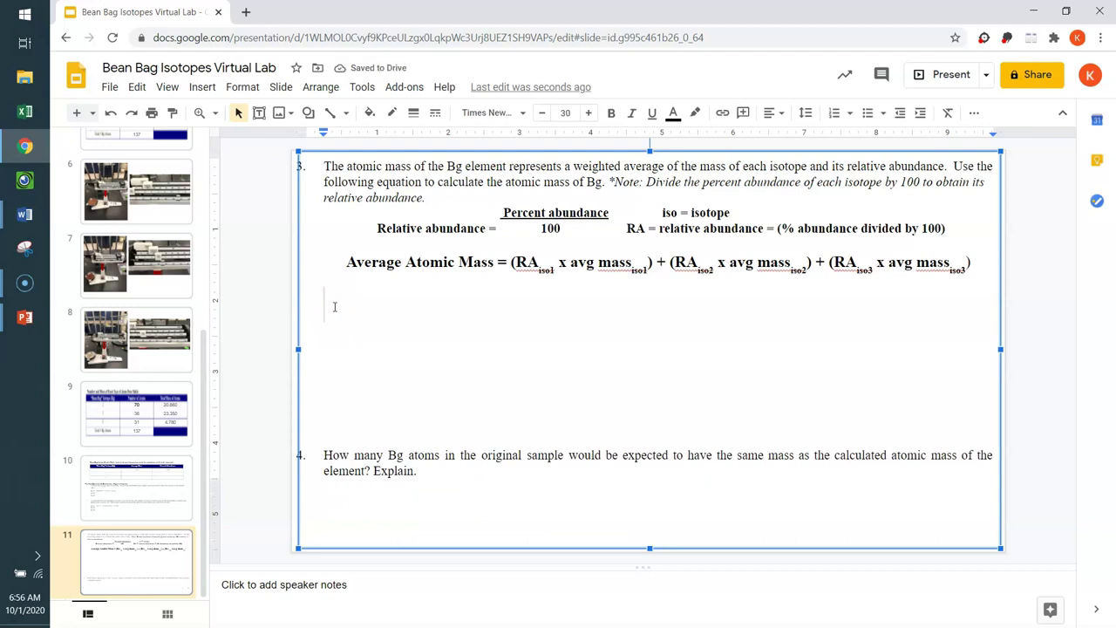
{"action": "type", "text": "("}
Step: On slide 10, highlight Percent Abundance and the 0.510 value in question 2
{"action": "left_click", "coordinate": [166, 488]}
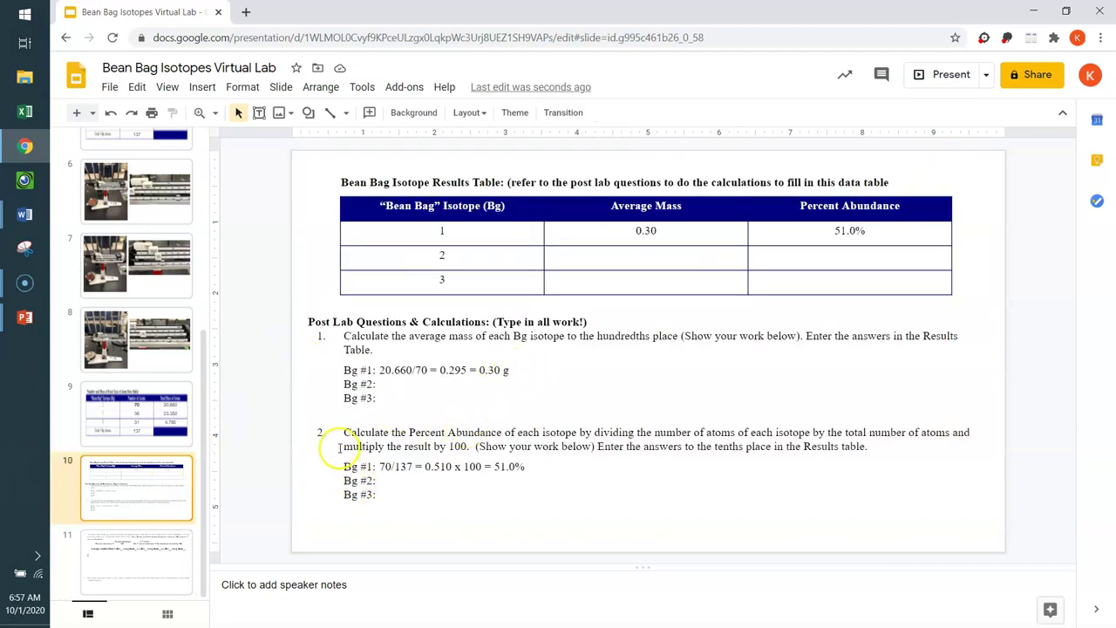
{"action": "left_click_drag", "start_coordinate": [441, 431], "coordinate": [501, 432]}
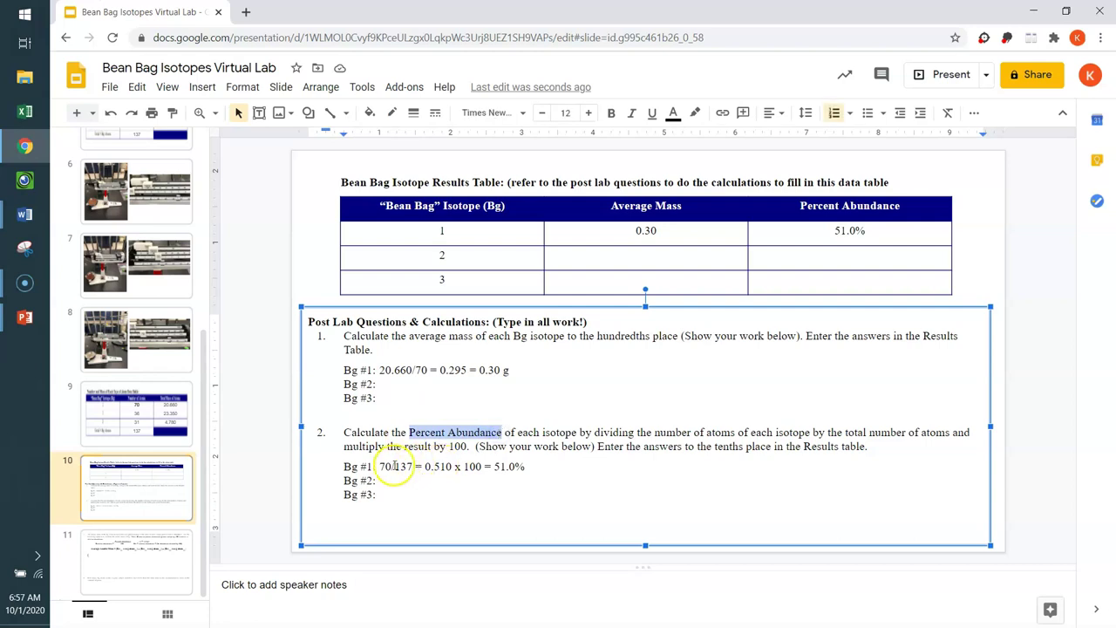
{"action": "left_click_drag", "start_coordinate": [424, 466], "coordinate": [452, 466]}
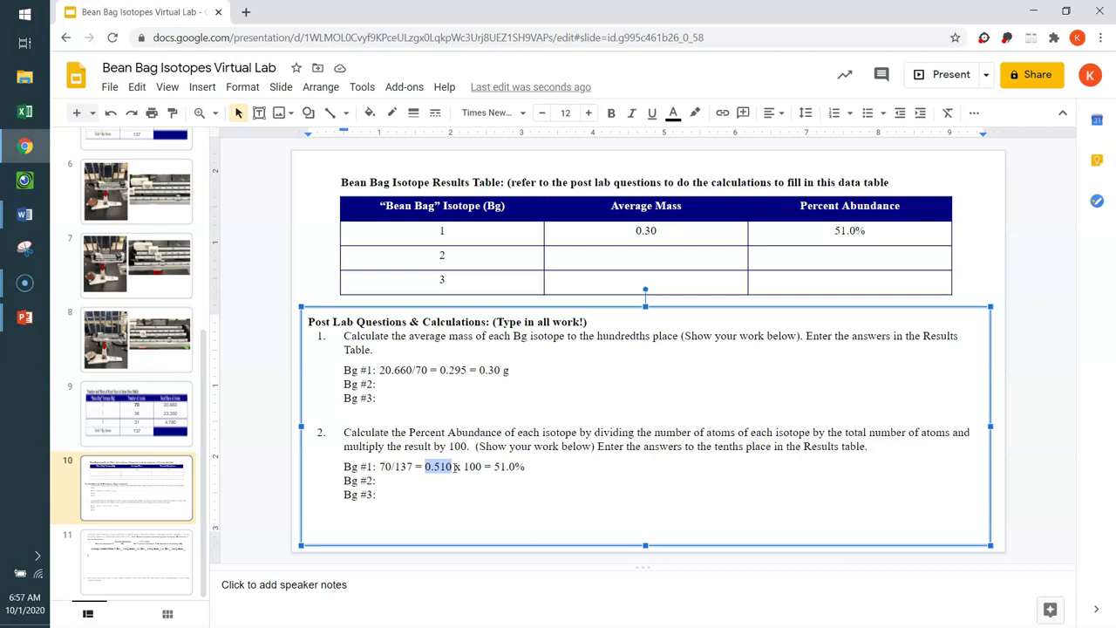
Step: Type '(0.510 x' on slide 11, checking the 0.30 average mass on slide 10
{"action": "left_click", "coordinate": [144, 562]}
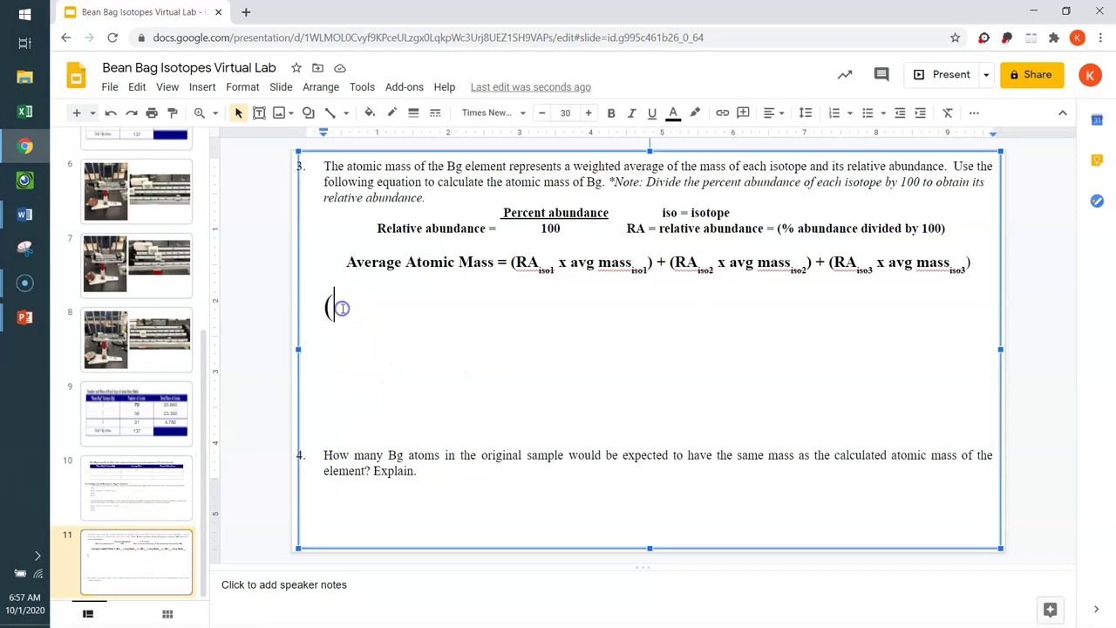
{"action": "left_click", "coordinate": [340, 307]}
{"action": "type", "text": "(0.51"}
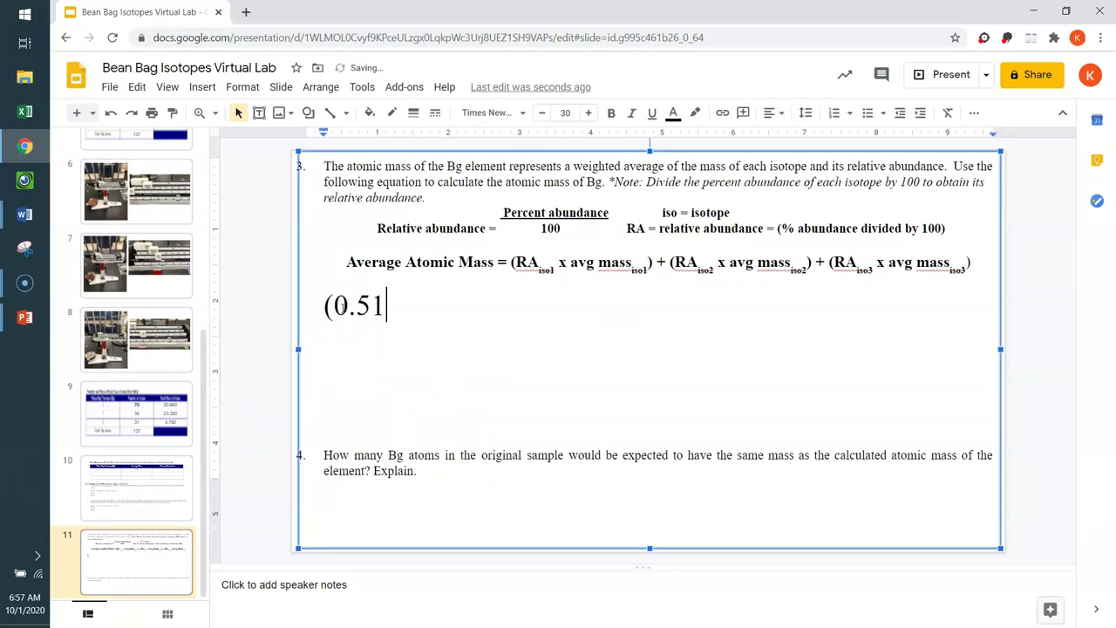
{"action": "type", "text": "0 x"}
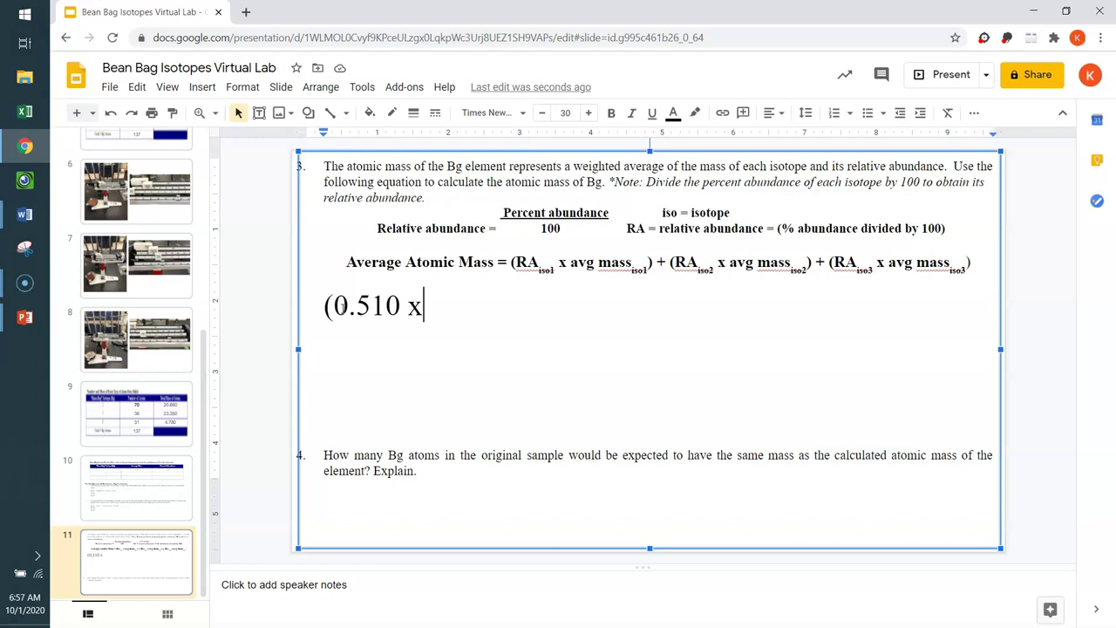
{"action": "left_click", "coordinate": [163, 490]}
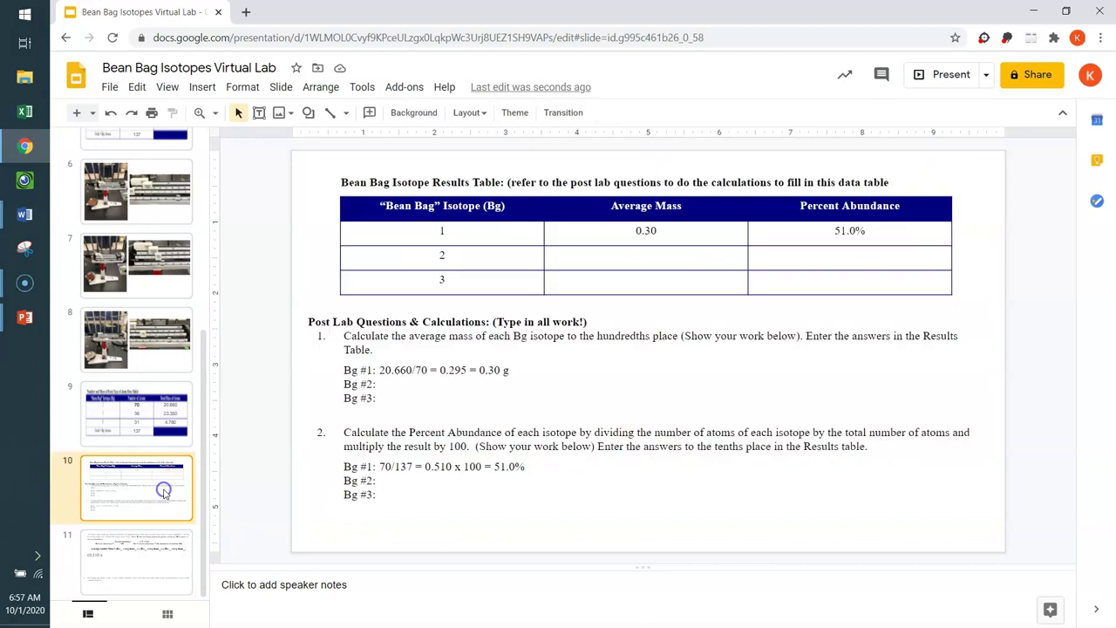
{"action": "left_click", "coordinate": [627, 231]}
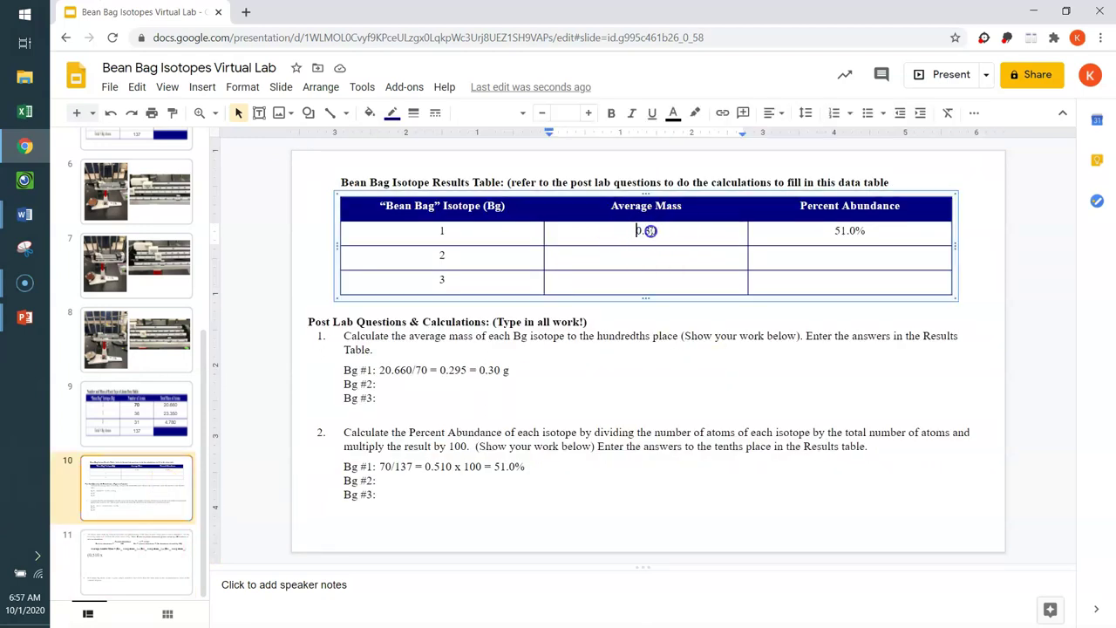
{"action": "left_click_drag", "start_coordinate": [633, 231], "coordinate": [660, 231]}
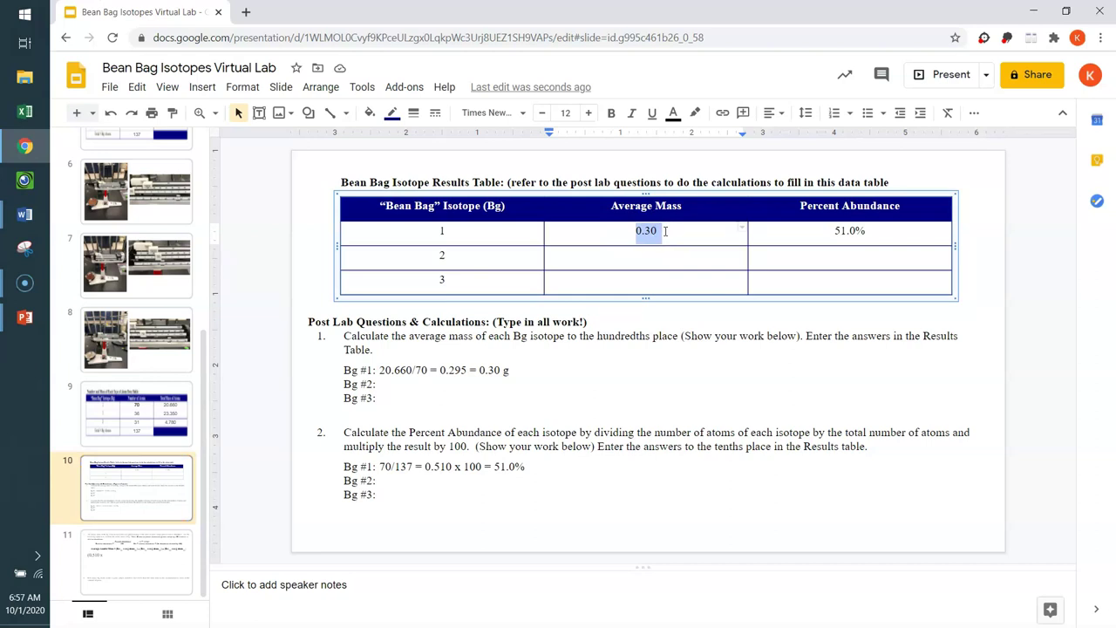
{"action": "left_click", "coordinate": [141, 558]}
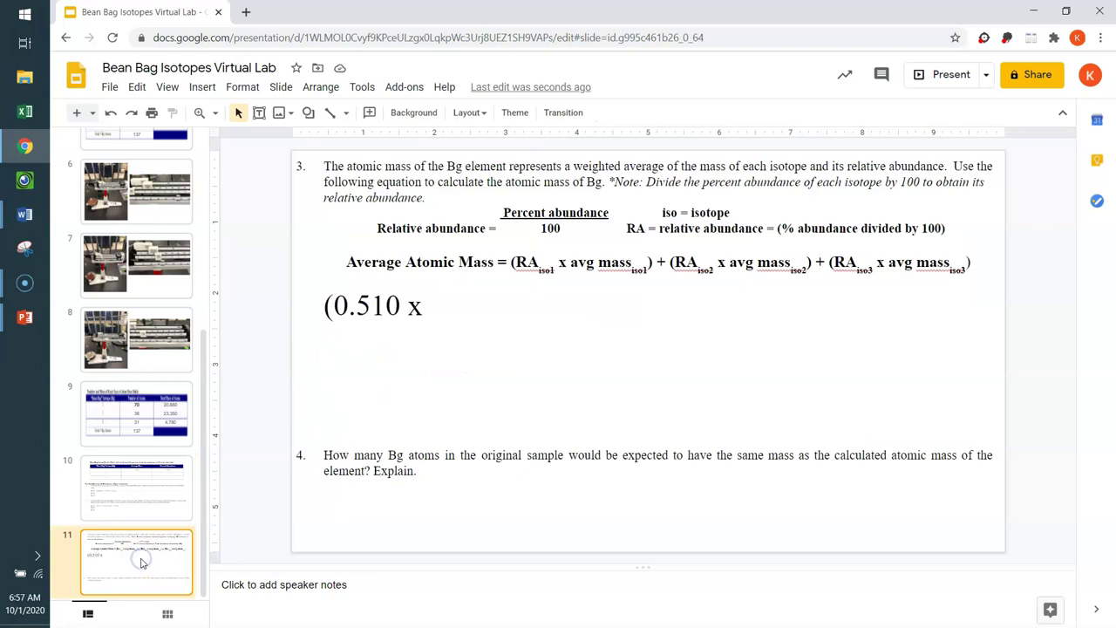
{"action": "left_click", "coordinate": [441, 302]}
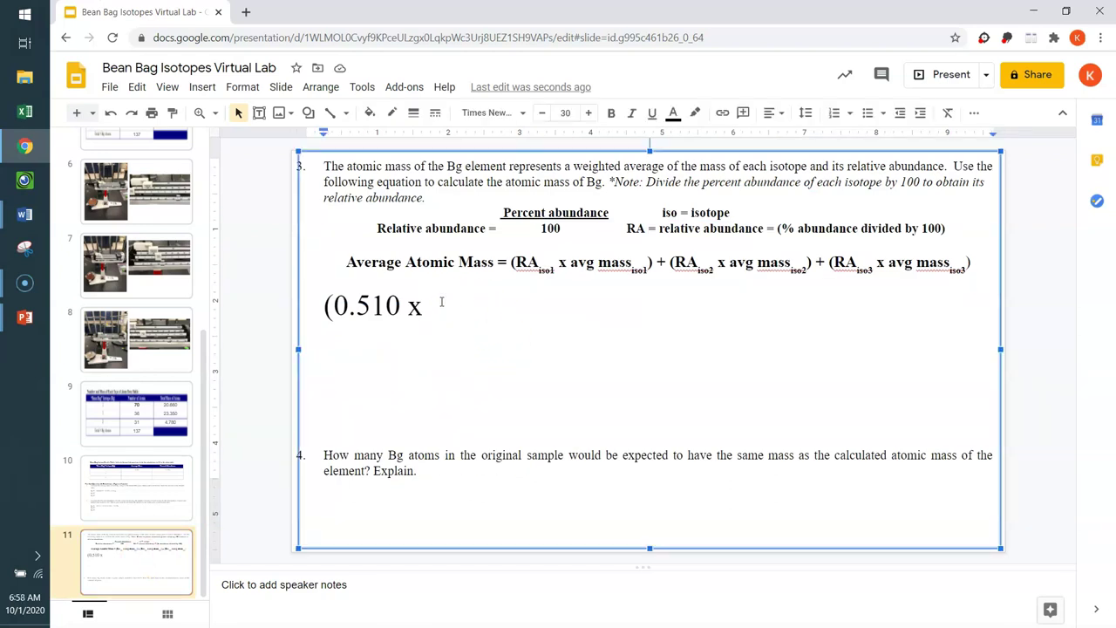
Step: Complete the line as '(0.510 x 0.30)+( )+( )=' and start a new line
{"action": "type", "text": "0.30"}
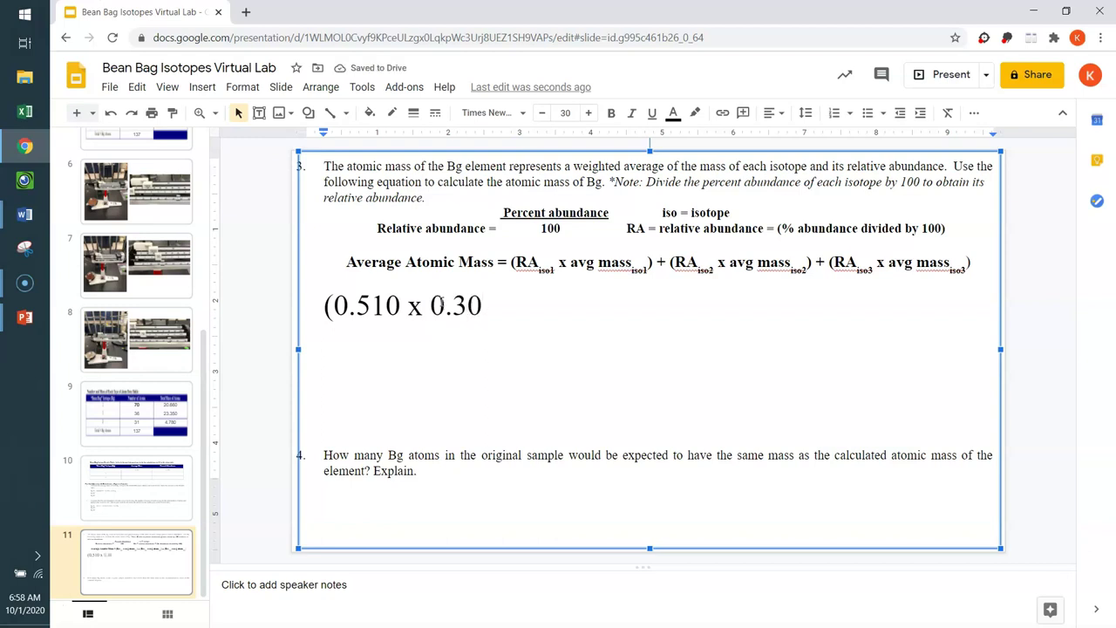
{"action": "type", "text": ")+(                "}
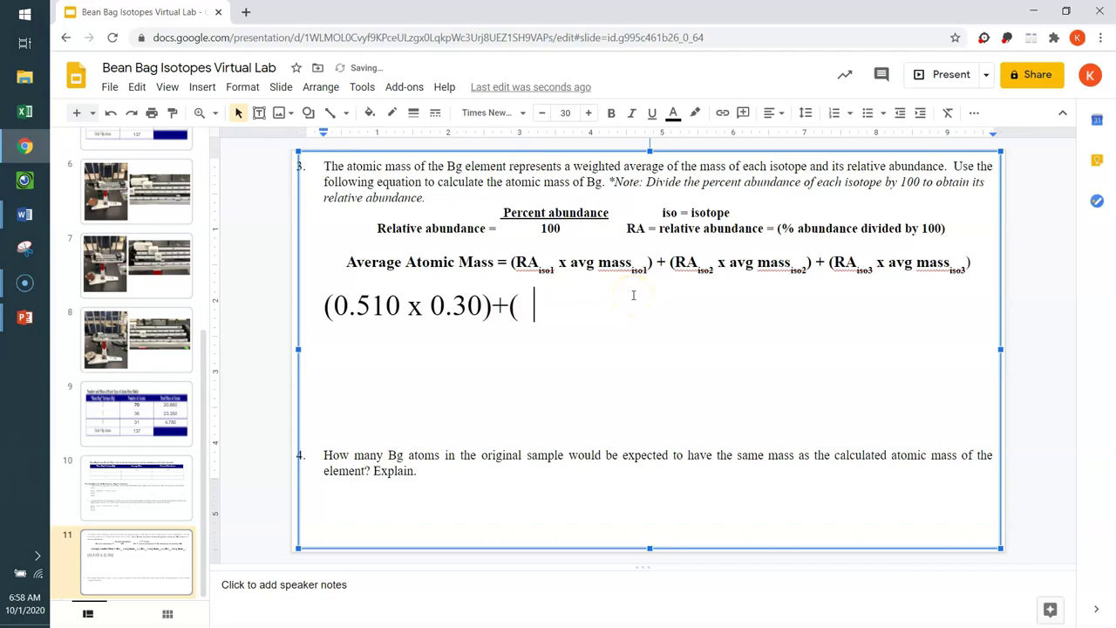
{"action": "type", "text": "  )+("}
{"action": "type", "text": "="}
{"action": "key", "text": "BackSpace"}
{"action": "type", "text": "+(             )="}
{"action": "key", "text": "Return"}
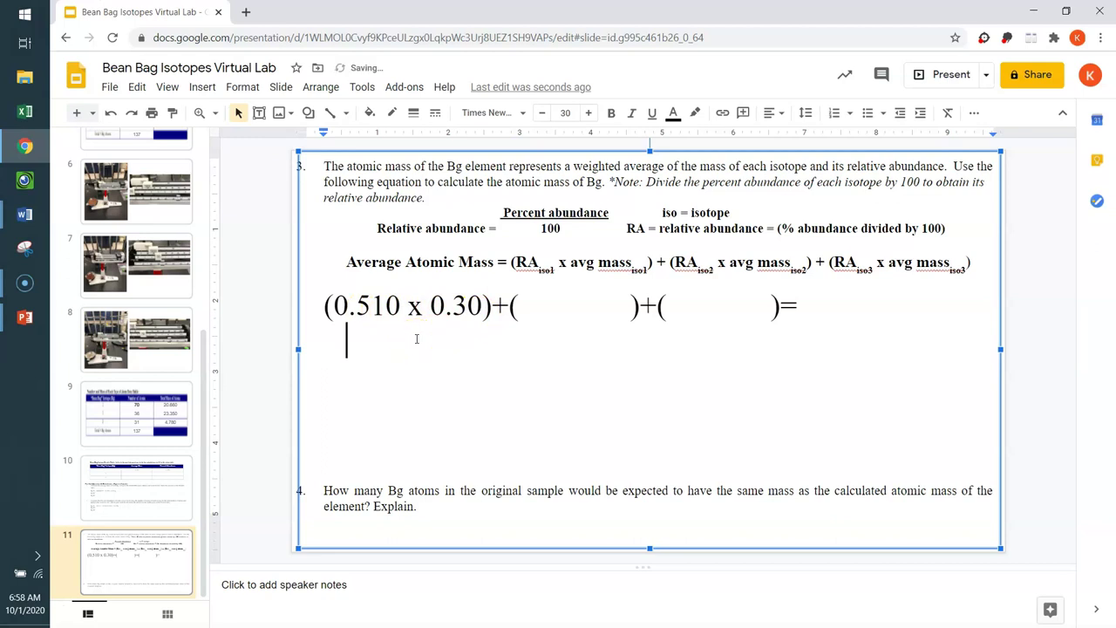
Step: Type '(0.153g)' on the new line and delete the extra blank lines below
{"action": "type", "text": "9"}
{"action": "key", "text": "BackSpace"}
{"action": "type", "text": "(0.153g)"}
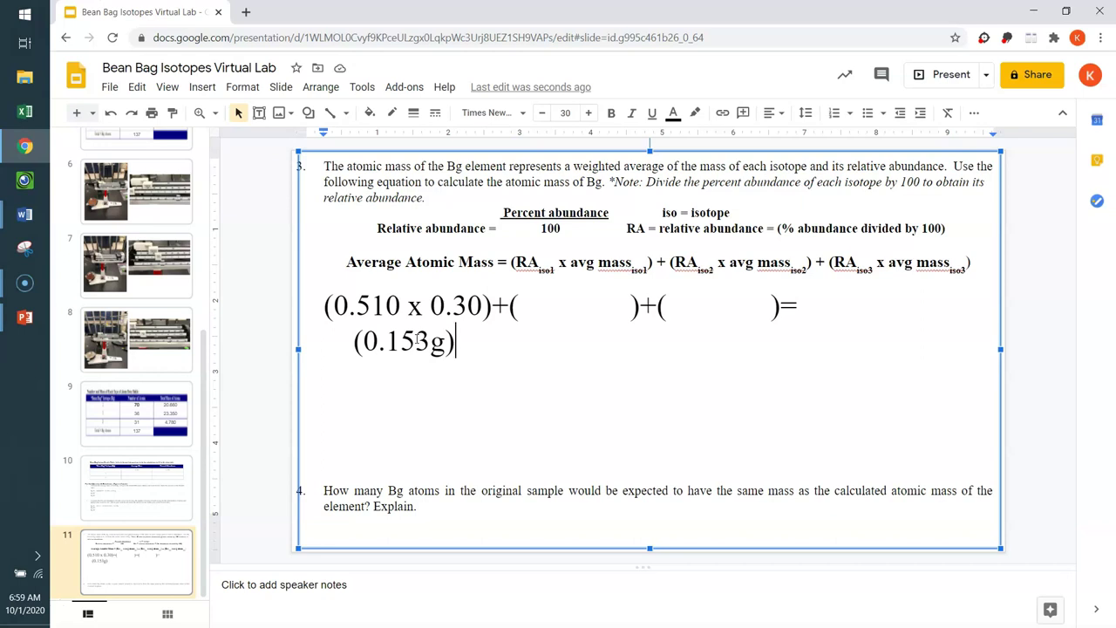
{"action": "left_click", "coordinate": [361, 406]}
{"action": "key", "text": "Delete"}
{"action": "key", "text": "Delete"}
Step: Copy the blank '+( )+( )=' terms from the line above and paste them after (0.153g)
{"action": "left_click", "coordinate": [598, 319]}
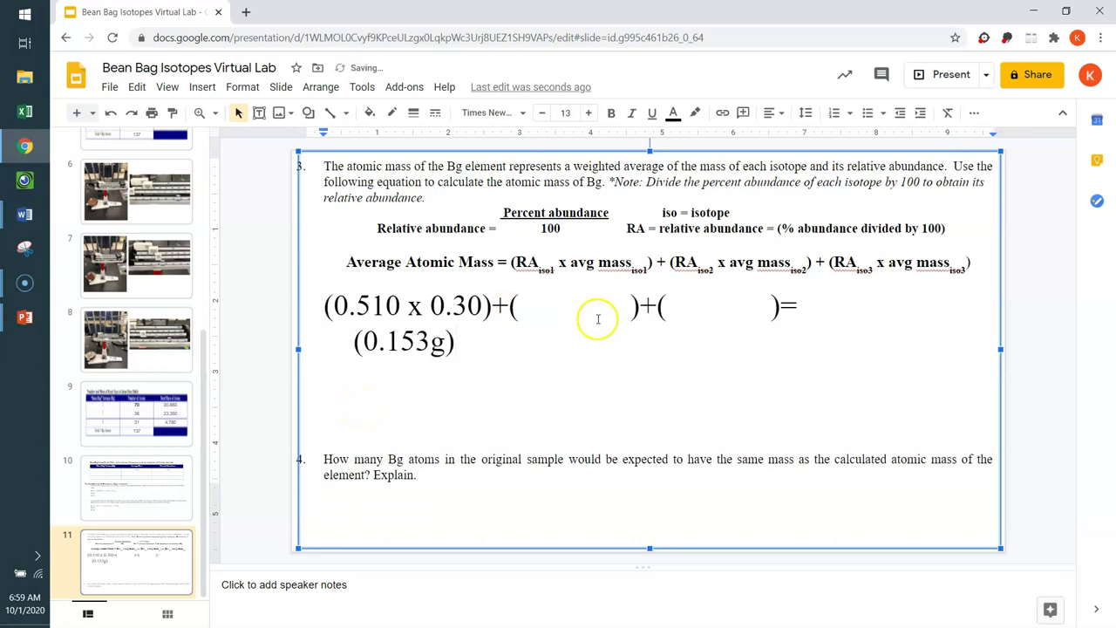
{"action": "left_click", "coordinate": [561, 299]}
{"action": "left_click", "coordinate": [722, 300]}
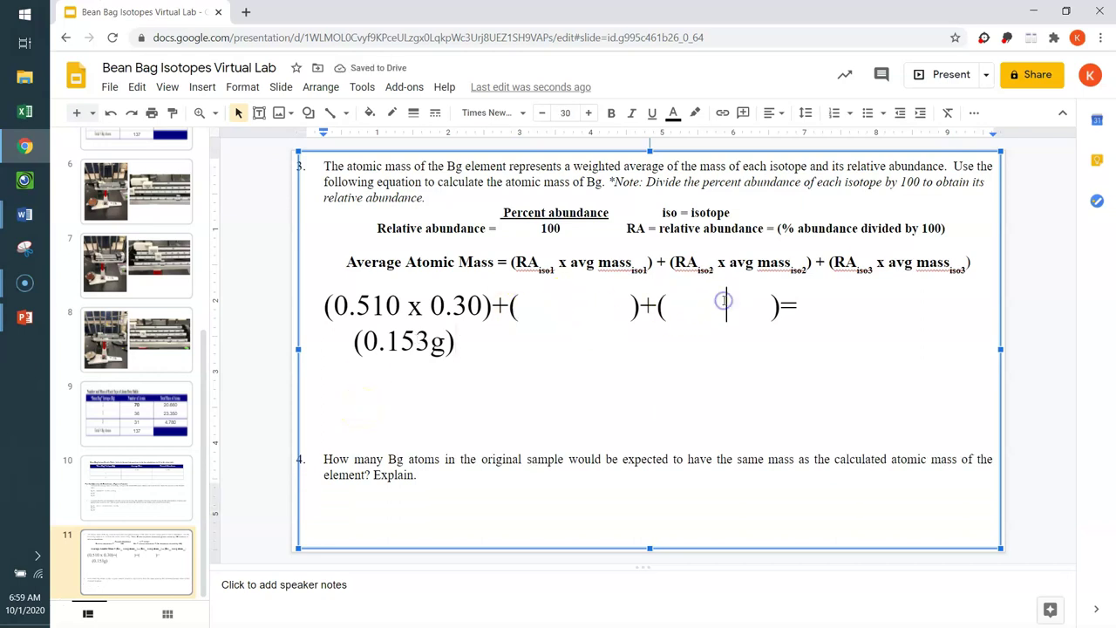
{"action": "left_click", "coordinate": [463, 341]}
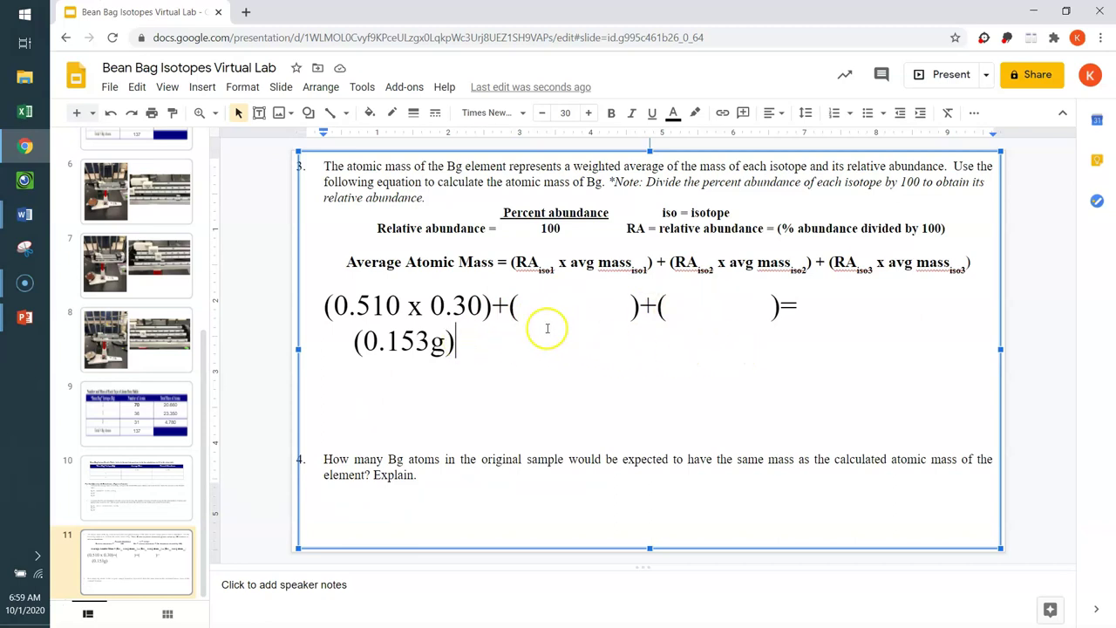
{"action": "left_click_drag", "start_coordinate": [493, 305], "coordinate": [787, 319]}
{"action": "key", "text": "ctrl+c"}
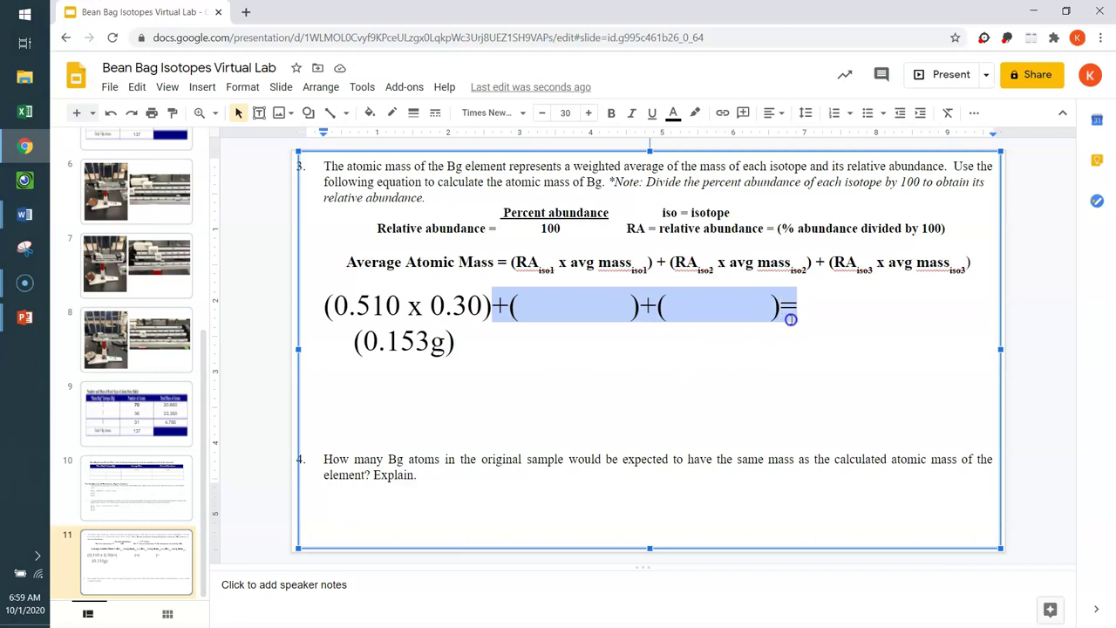
{"action": "left_click", "coordinate": [547, 349]}
{"action": "key", "text": "ctrl+v"}
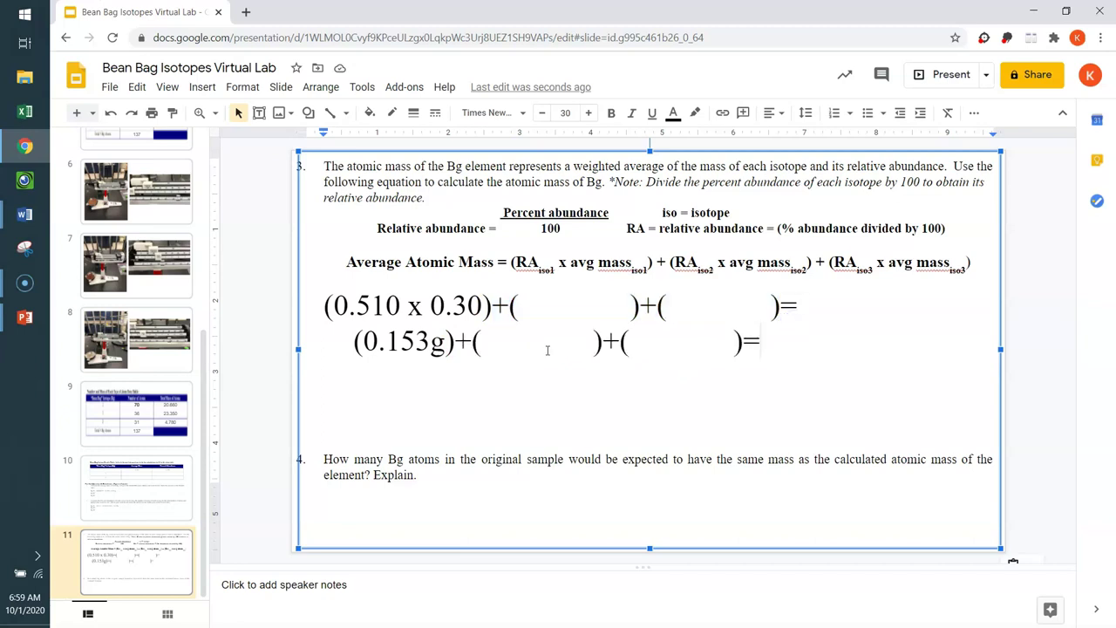